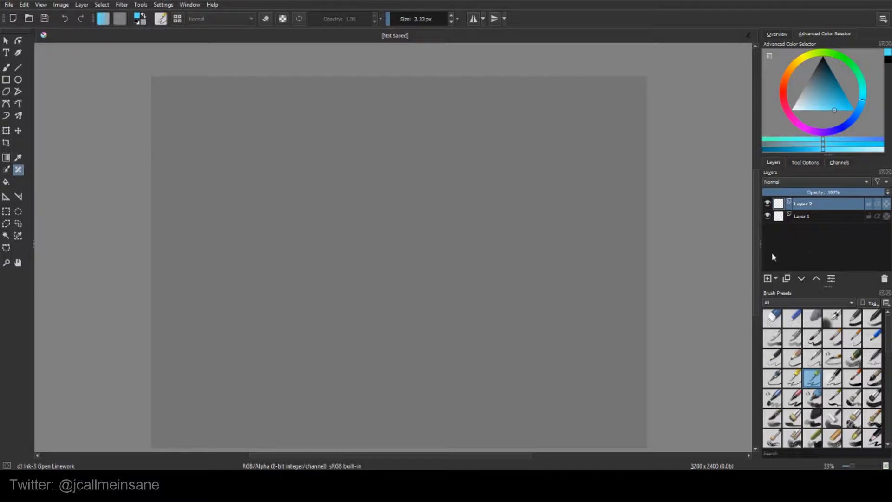
# Step: Fill Layer 1 with light blue using the Fill tool, and undo the fill
pyautogui.click(792, 215)
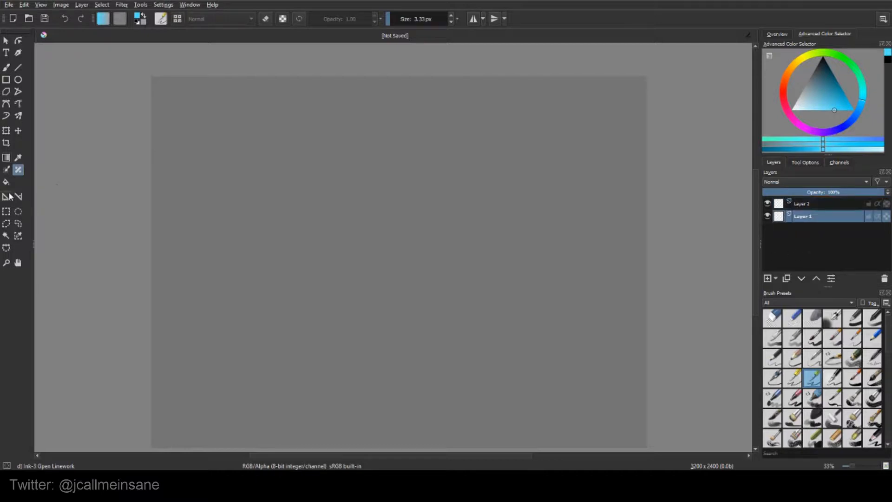
pyautogui.click(6, 182)
pyautogui.click(819, 103)
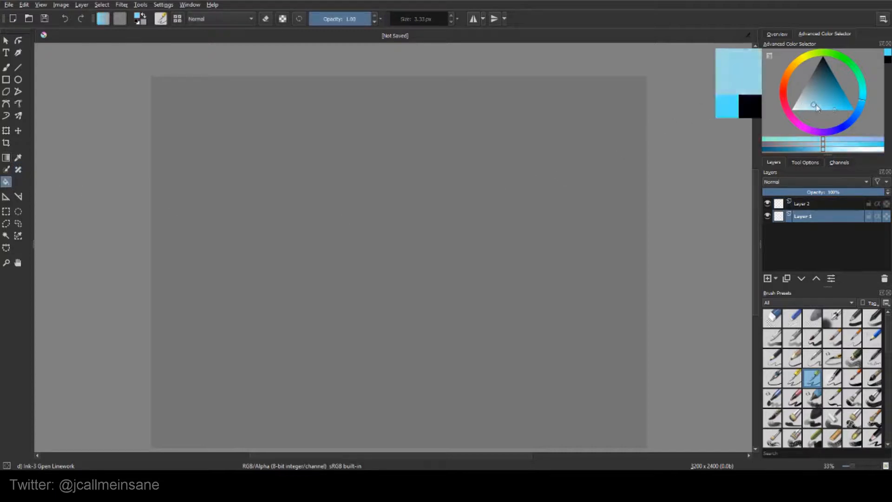
pyautogui.click(457, 250)
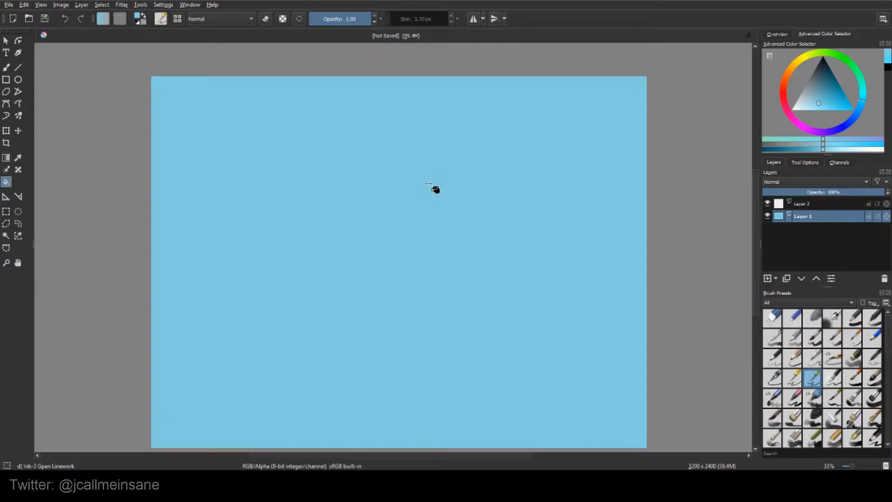
pyautogui.hotkey('ctrl', 'z')
pyautogui.rightClick(420, 181)
pyautogui.click(695, 119)
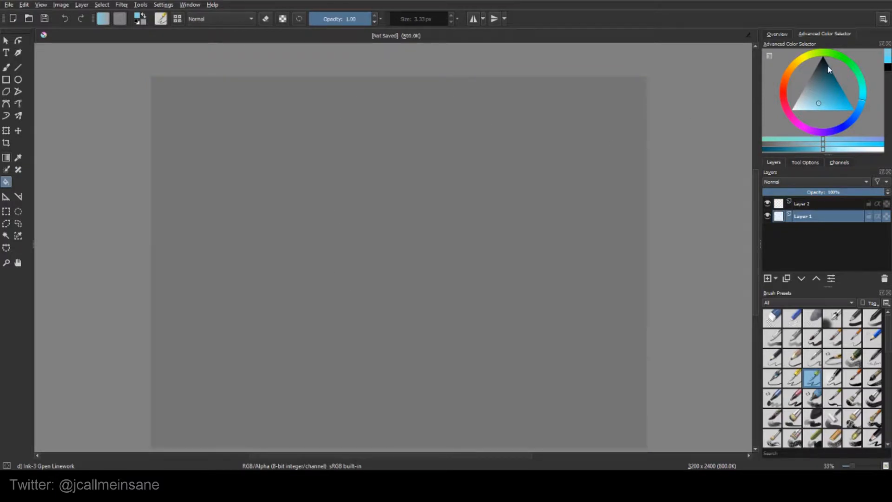
# Step: Draw a closed black ring near the canvas centre with the freehand brush enlarged to about 113.50 px
pyautogui.press('d')
pyautogui.press('b')
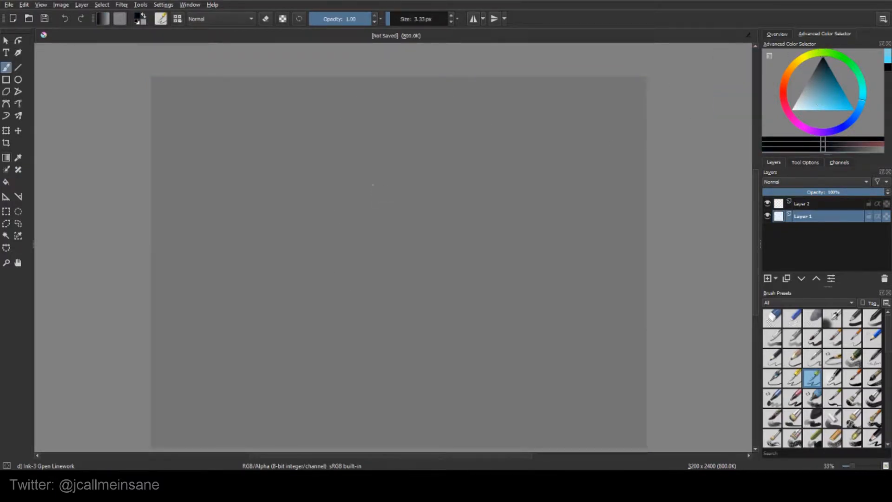
pyautogui.moveTo(354, 194)
pyautogui.mouseDown()
pyautogui.moveTo(353, 237)
pyautogui.moveTo(420, 238)
pyautogui.mouseUp()
pyautogui.hotkey('ctrl', 'z')
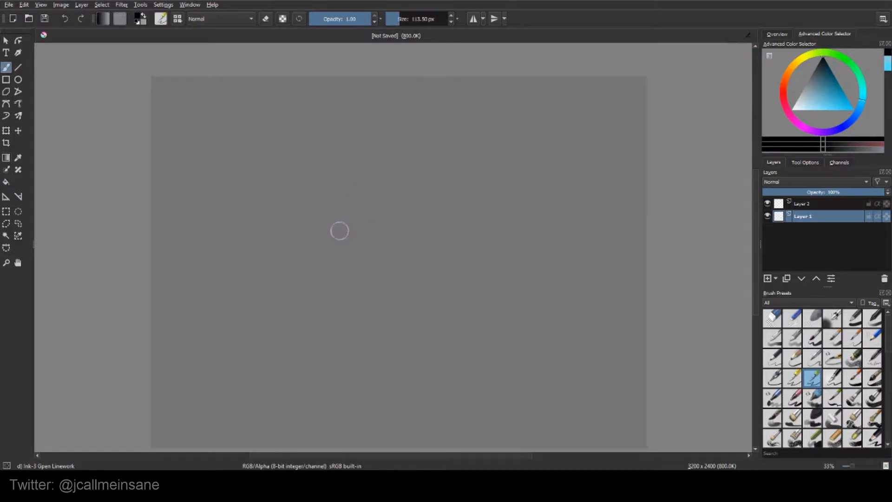
pyautogui.moveTo(339, 231)
pyautogui.mouseDown()
pyautogui.moveTo(361, 272)
pyautogui.moveTo(394, 232)
pyautogui.moveTo(342, 222)
pyautogui.moveTo(338, 240)
pyautogui.mouseUp()
# Step: Fill the inside of the ring with black, and undo the fill
pyautogui.press('f')
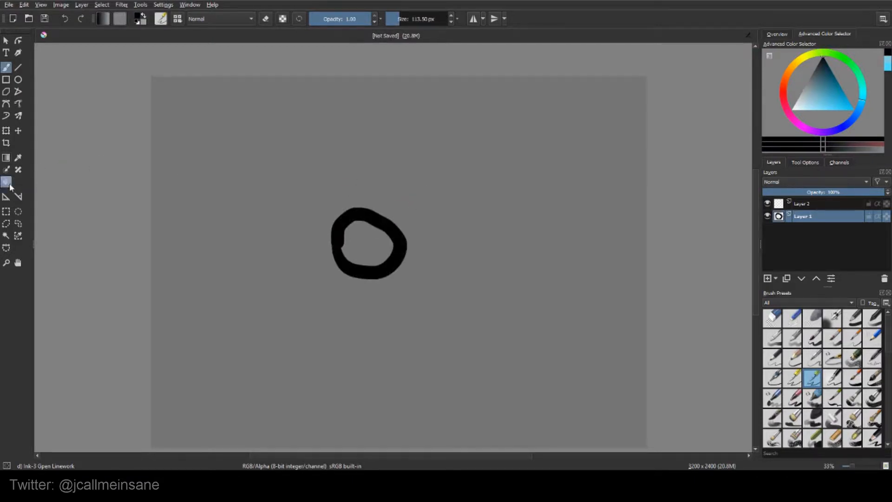
pyautogui.click(374, 241)
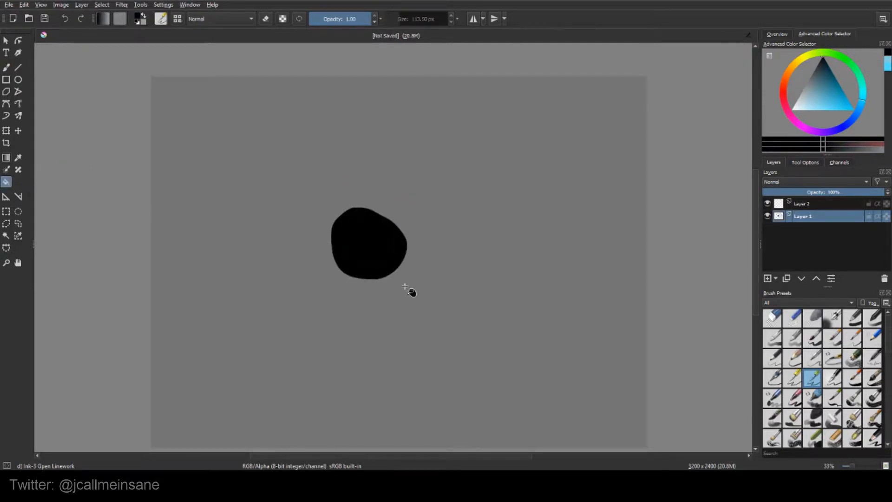
pyautogui.hotkey('ctrl', 'z')
# Step: Fill the ring's interior with light blue, check the fill edge up close, and undo both the fill and the ring
pyautogui.click(887, 63)
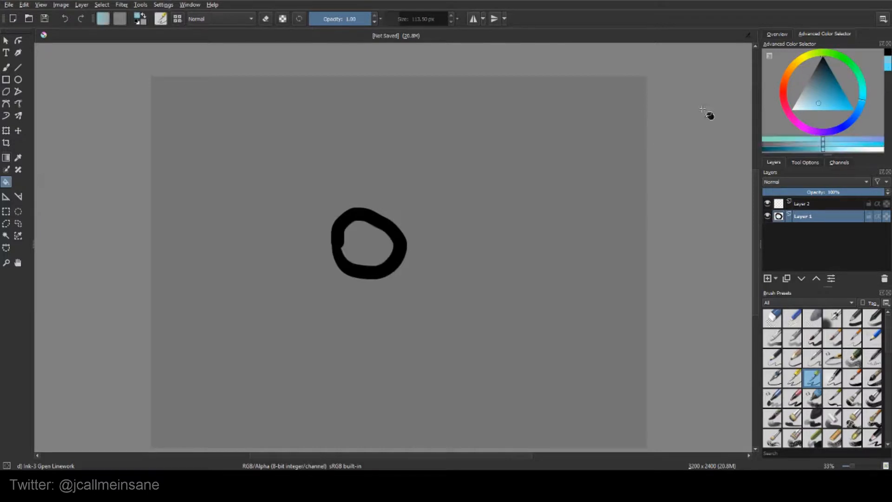
pyautogui.click(369, 242)
pyautogui.scroll(6, 449, 288)
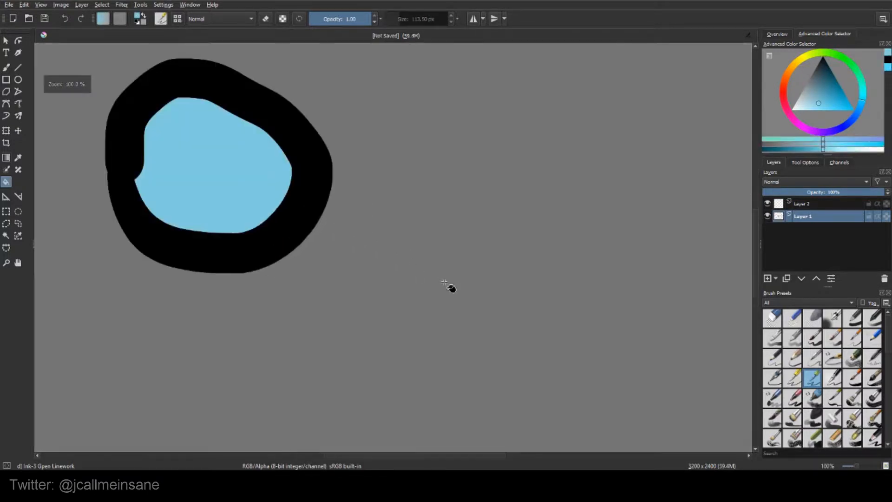
pyautogui.scroll(1, 444, 292)
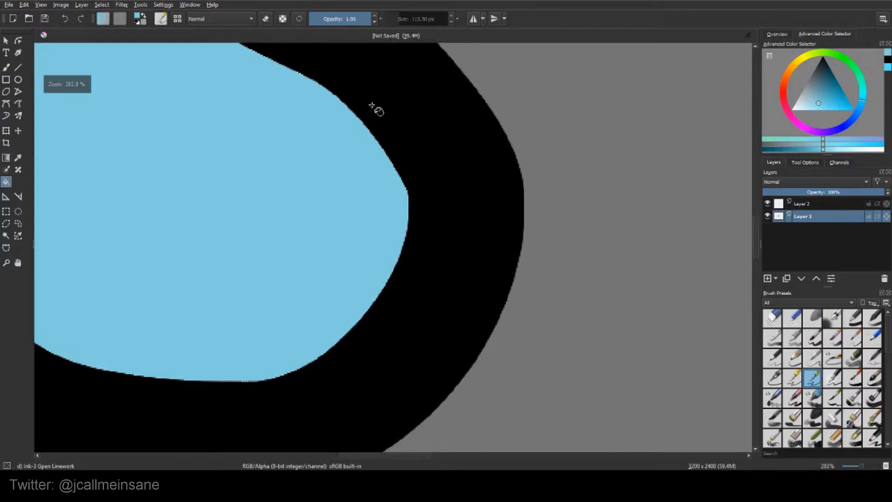
pyautogui.scroll(-3, 411, 290)
pyautogui.scroll(-4, 465, 295)
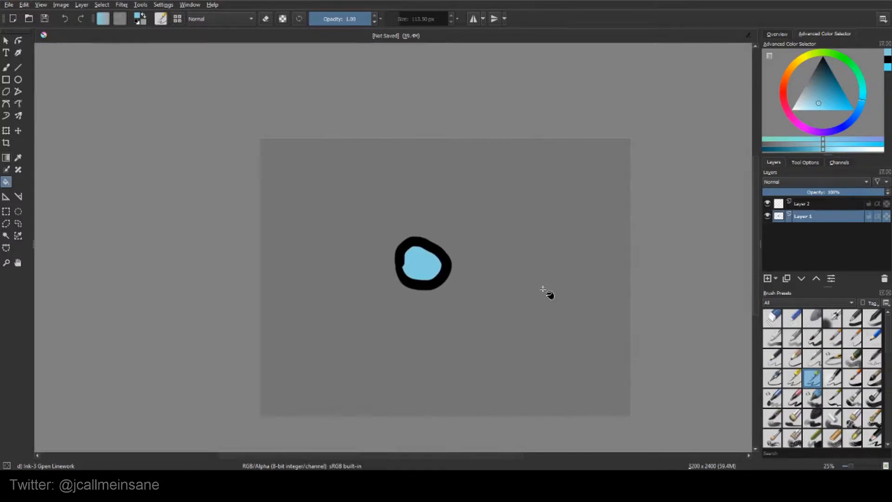
pyautogui.hotkey('ctrl', 'z')
pyautogui.hotkey('ctrl', 'z')
# Step: Show the tool options and draw a small black ring near the canvas centre with the freehand brush
pyautogui.click(808, 162)
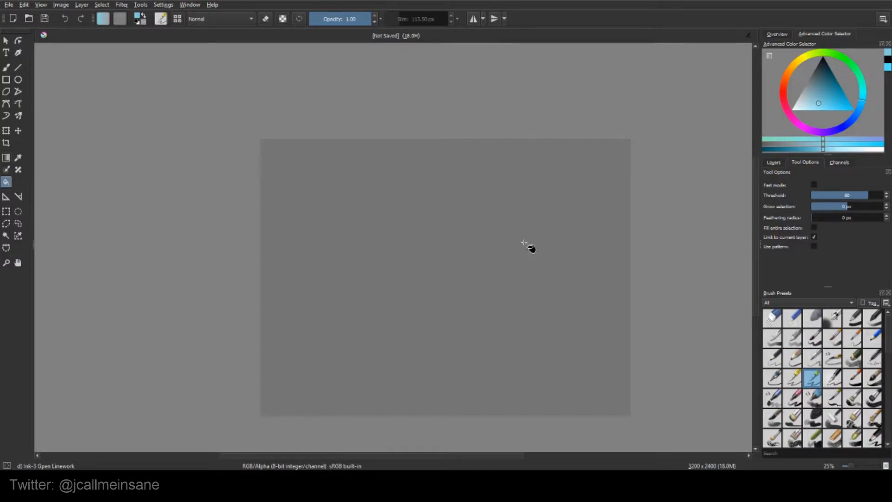
pyautogui.rightClick(528, 253)
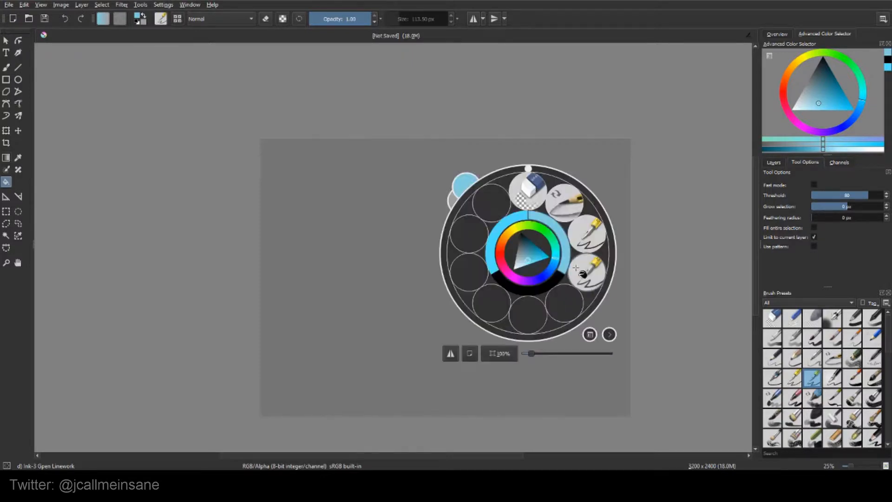
pyautogui.click(411, 217)
pyautogui.press('b')
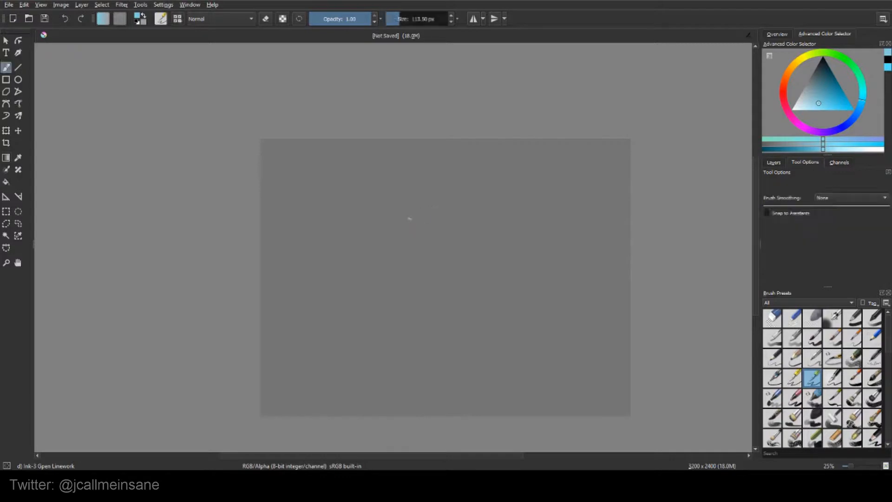
pyautogui.moveTo(407, 219)
pyautogui.mouseDown()
pyautogui.moveTo(408, 270)
pyautogui.moveTo(428, 225)
pyautogui.moveTo(444, 271)
pyautogui.moveTo(456, 236)
pyautogui.mouseUp()
pyautogui.hotkey('ctrl', 'z')
pyautogui.press('d')
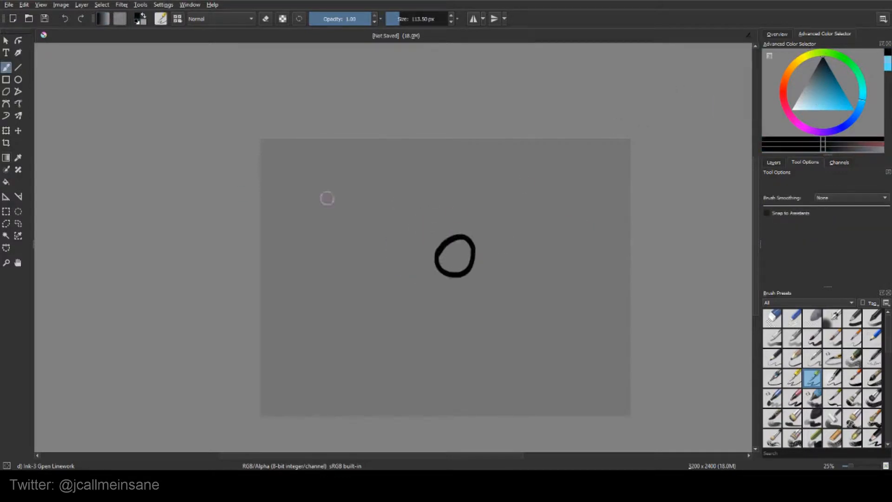
# Step: Fill the ring's interior with light blue at a feathering radius of 6 px, and undo the fill
pyautogui.click(6, 182)
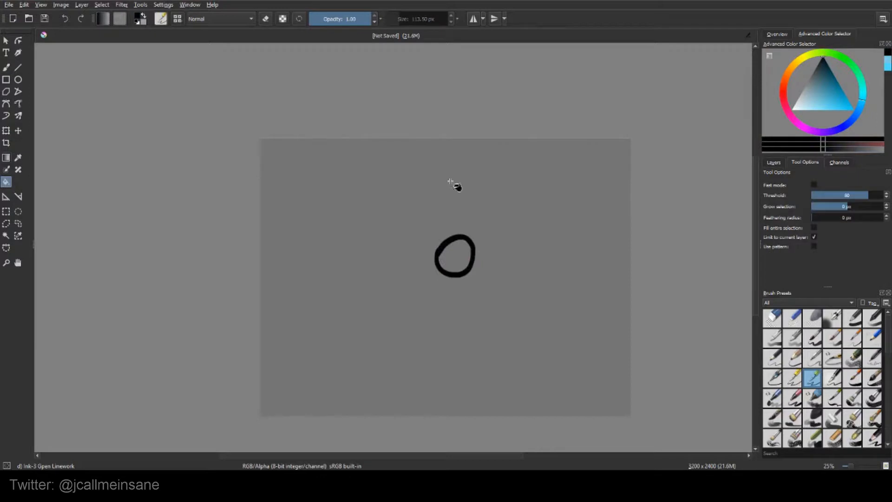
pyautogui.click(821, 217)
pyautogui.click(818, 103)
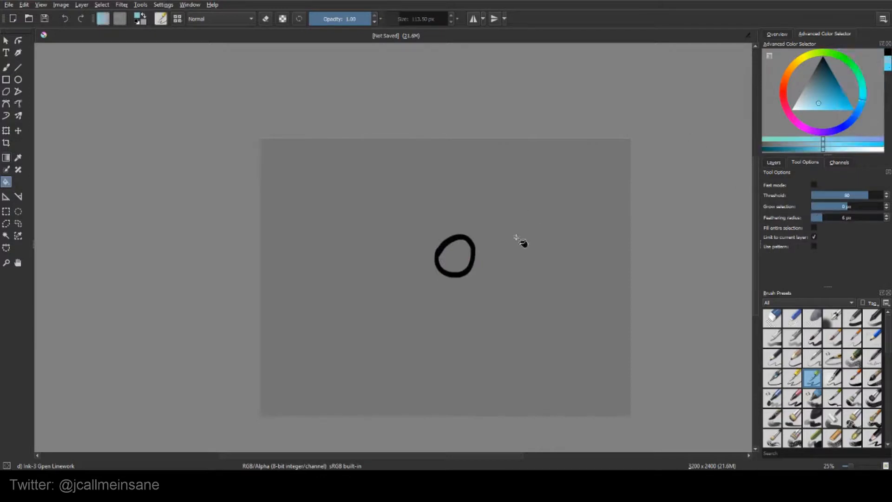
pyautogui.scroll(2, 449, 305)
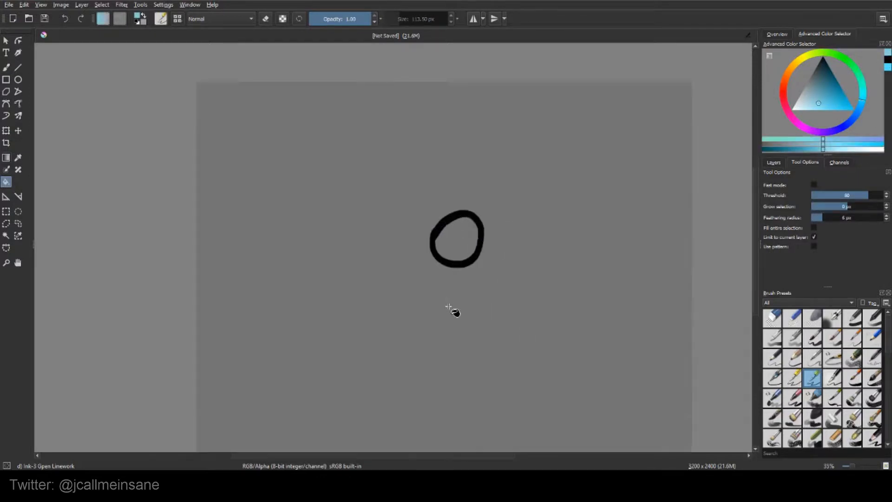
pyautogui.scroll(2, 463, 283)
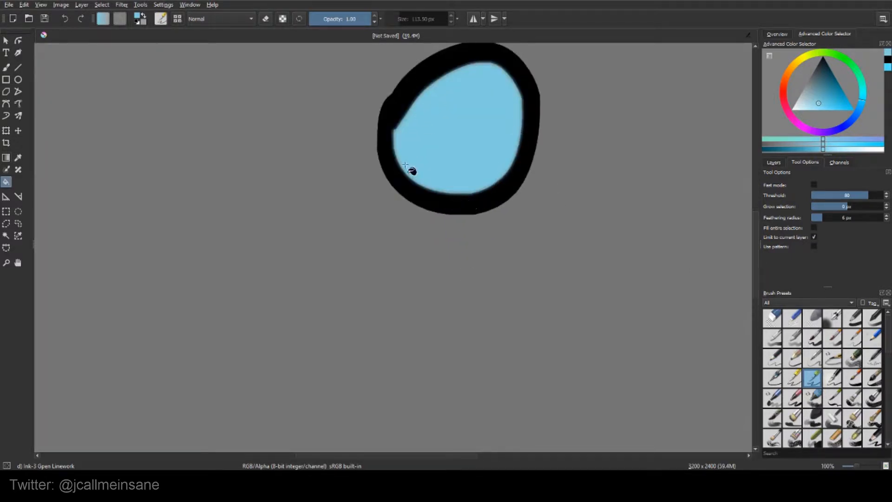
pyautogui.hotkey('ctrl', 'z')
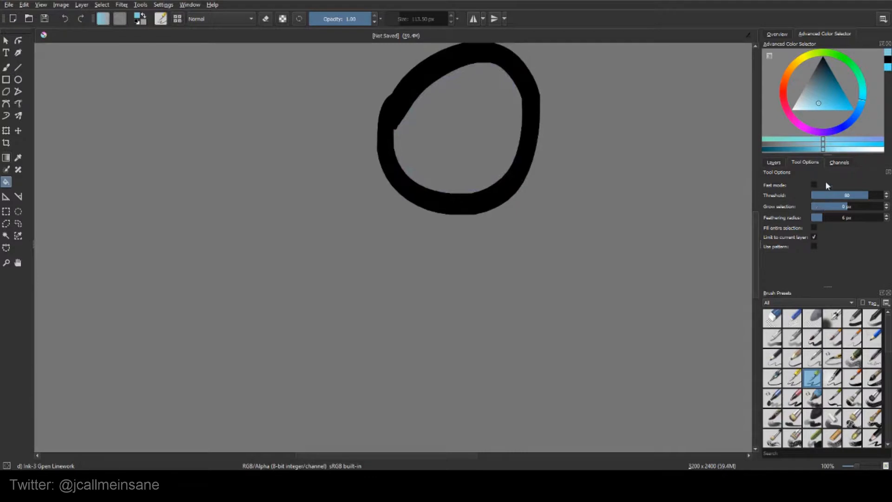
# Step: Try filling the whole canvas light blue with Fill entire selection enabled, undo it and disable the option again
pyautogui.click(814, 227)
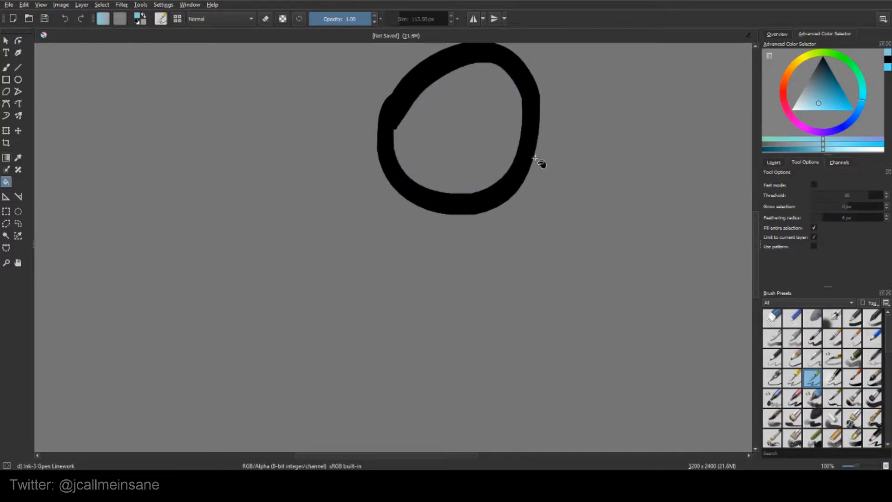
pyautogui.click(559, 212)
pyautogui.scroll(-2, 550, 215)
pyautogui.scroll(-2, 543, 208)
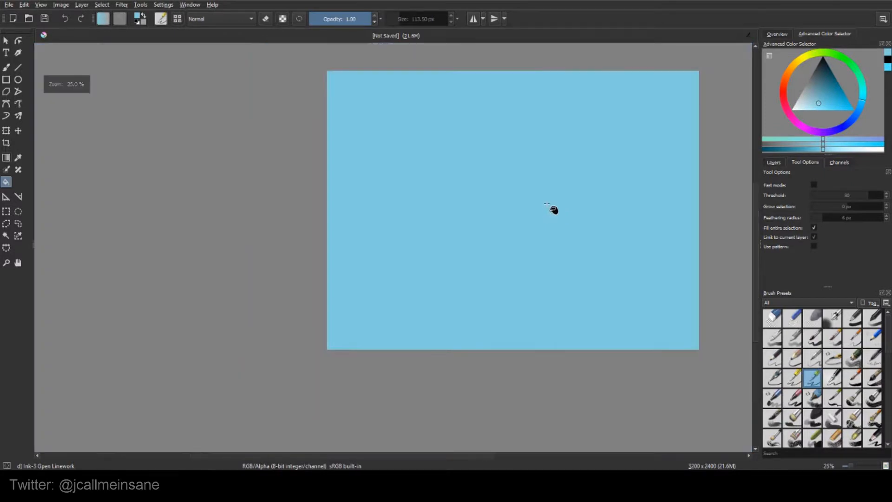
pyautogui.moveTo(543, 192); pyautogui.dragTo(469, 219)
pyautogui.hotkey('ctrl', 'z')
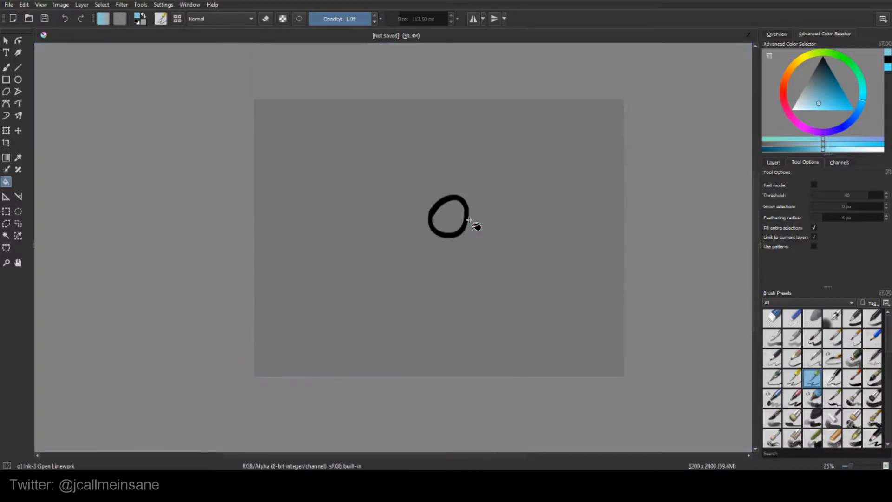
pyautogui.click(814, 228)
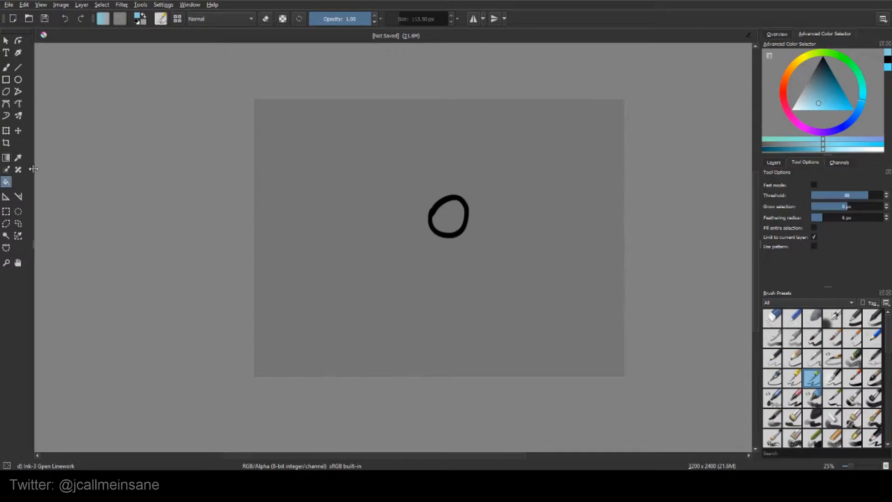
# Step: Apply several linear light-blue-to-transparent gradients diagonally across the canvas, and undo them all
pyautogui.press('b')
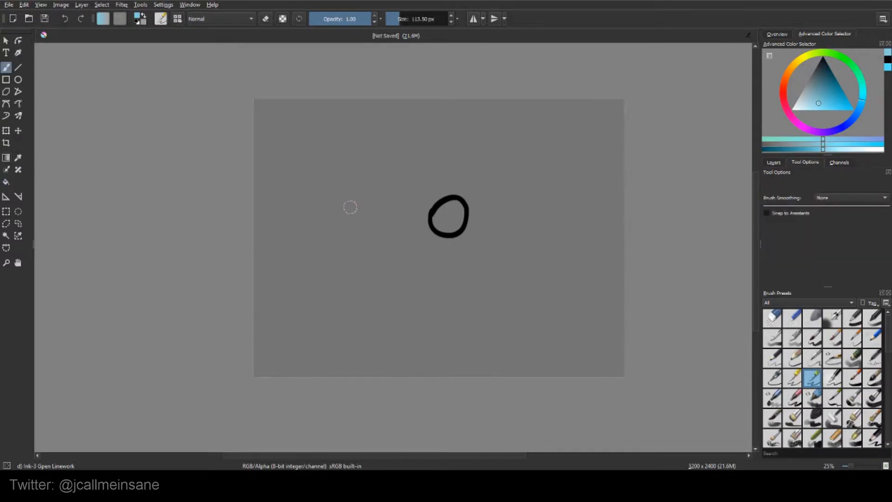
pyautogui.click(11, 160)
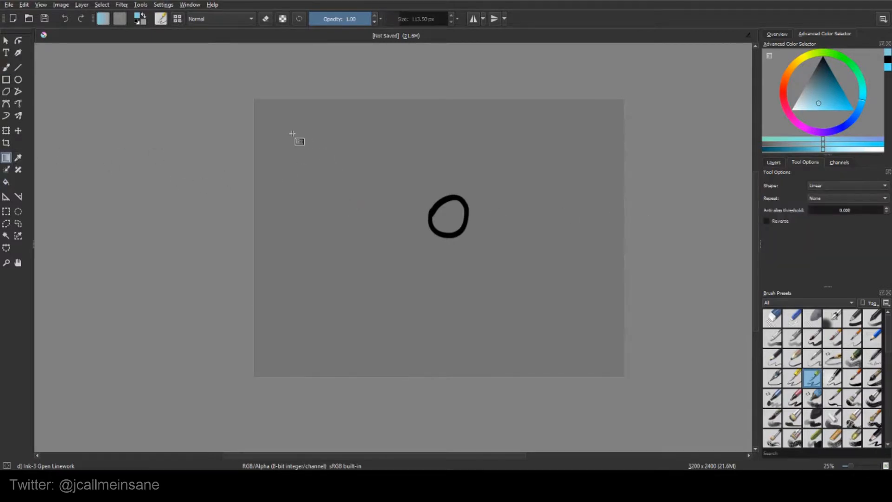
pyautogui.moveTo(296, 135); pyautogui.dragTo(604, 342)
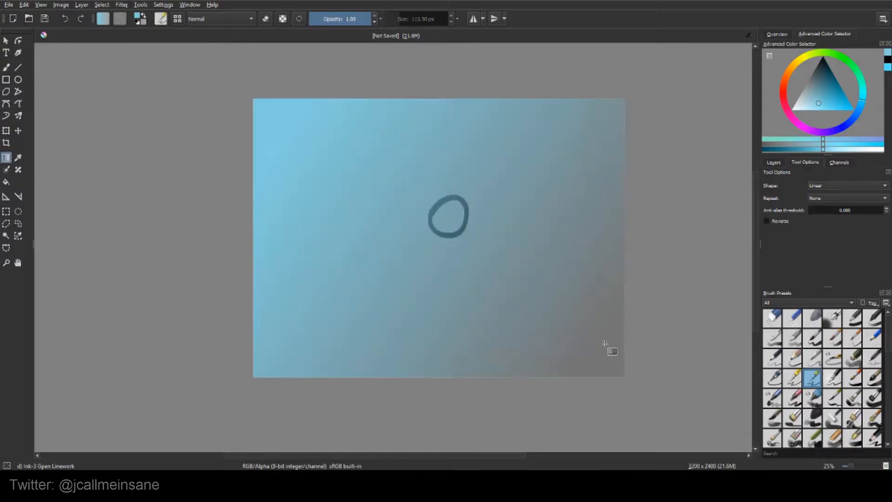
pyautogui.moveTo(279, 171); pyautogui.dragTo(582, 354)
pyautogui.moveTo(434, 272); pyautogui.dragTo(642, 364)
pyautogui.moveTo(364, 216); pyautogui.dragTo(598, 349)
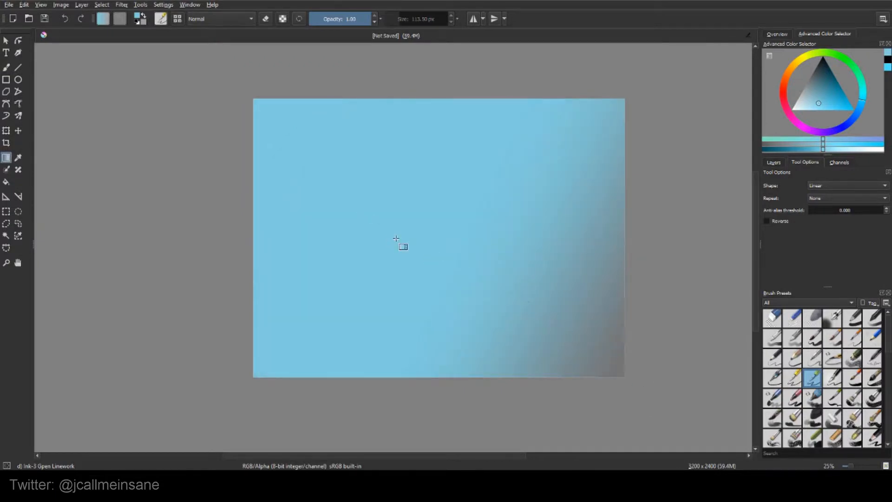
pyautogui.hotkey('ctrl', 'z')
pyautogui.hotkey('ctrl', 'z')
pyautogui.hotkey('ctrl', 'z')
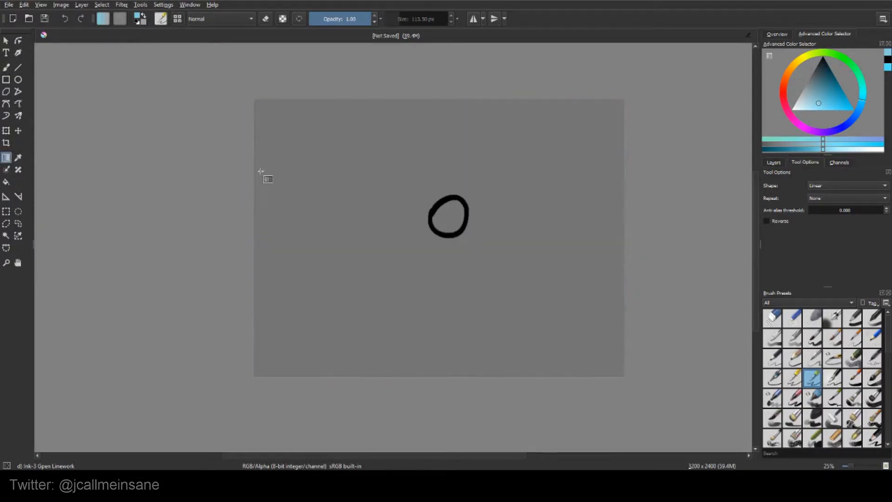
# Step: Edit the Foreground to Transparent gradient and set its first stop's colour to the purple #8380df
pyautogui.click(103, 19)
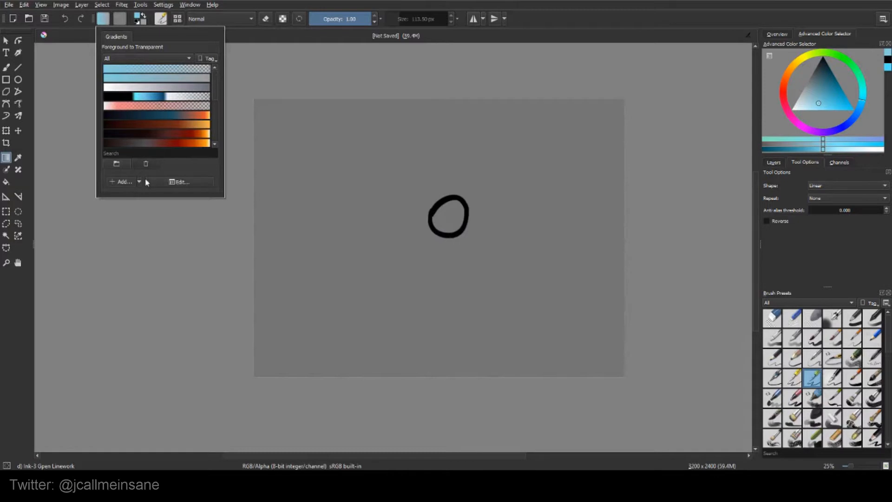
pyautogui.click(170, 182)
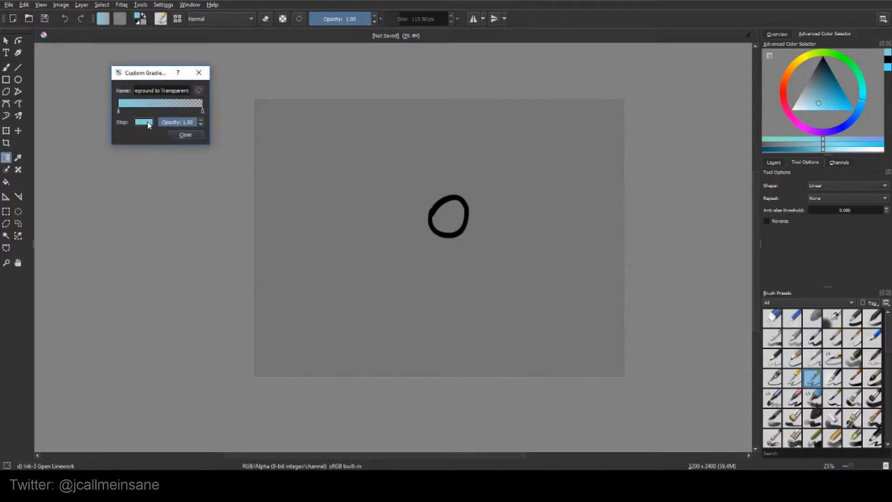
pyautogui.click(144, 122)
pyautogui.moveTo(149, 63); pyautogui.dragTo(126, 99)
pyautogui.click(130, 204)
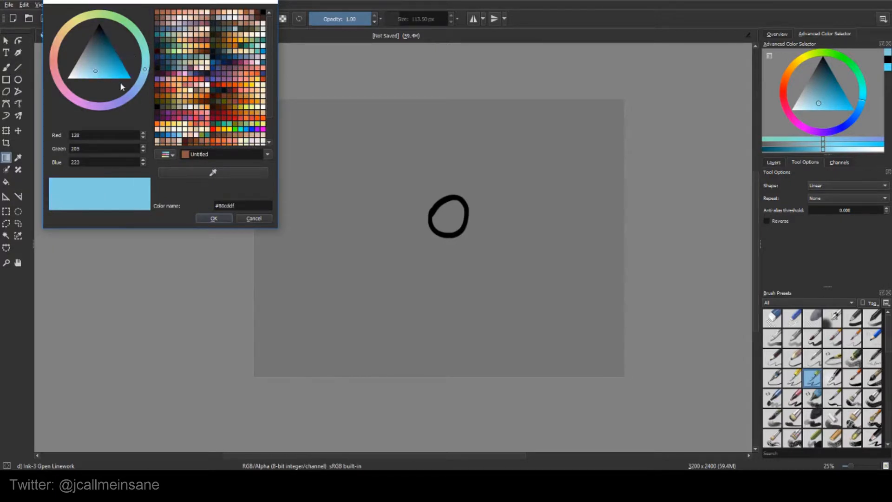
pyautogui.click(123, 102)
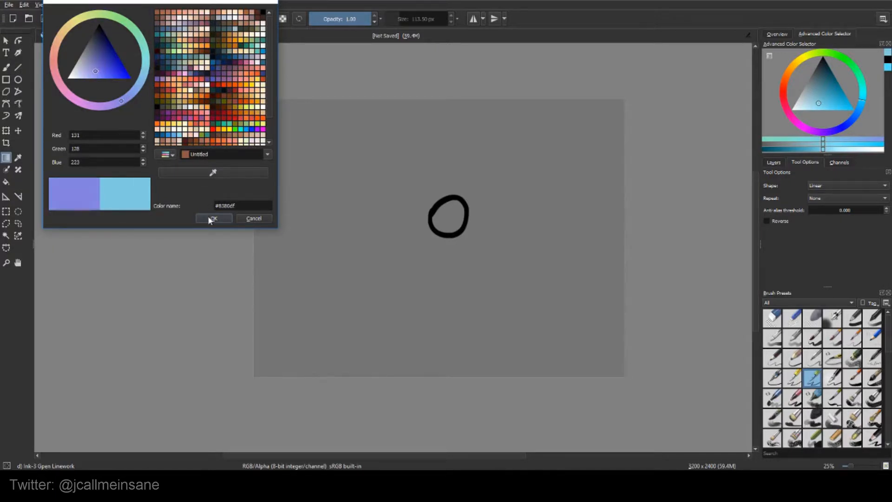
pyautogui.click(212, 218)
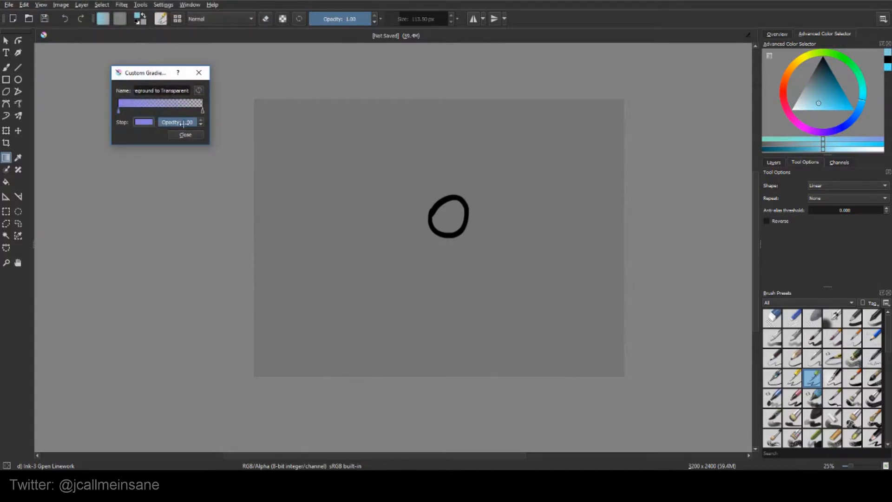
# Step: Add a stop with opacity 1.00 near the gradient's end and set the end stop's colour to red #c84646 at opacity 1.00
pyautogui.click(195, 104)
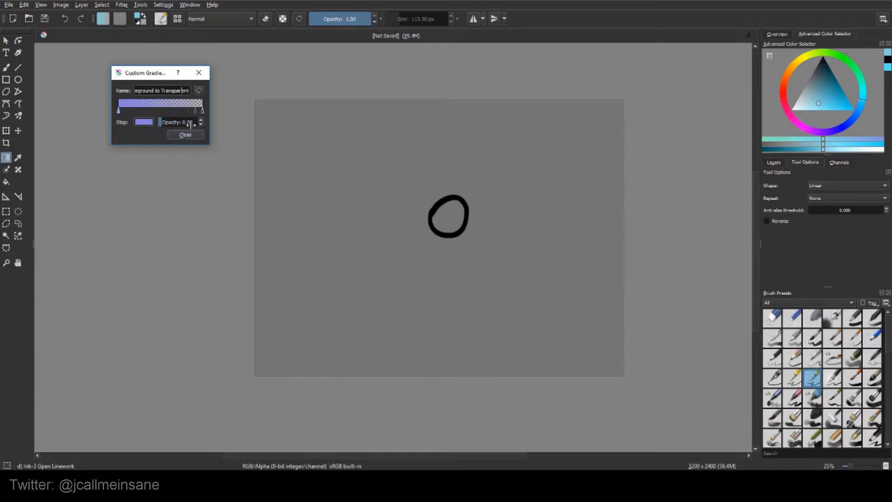
pyautogui.moveTo(190, 122); pyautogui.dragTo(201, 122)
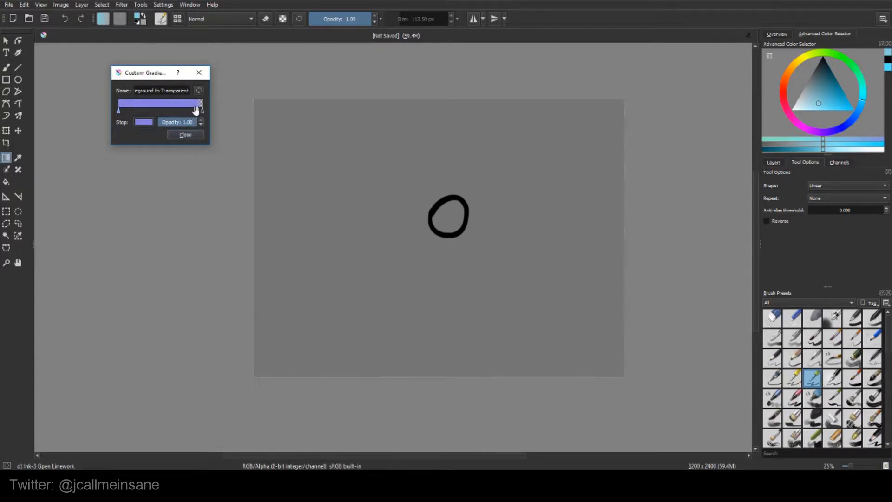
pyautogui.click(201, 111)
pyautogui.click(151, 122)
pyautogui.click(116, 62)
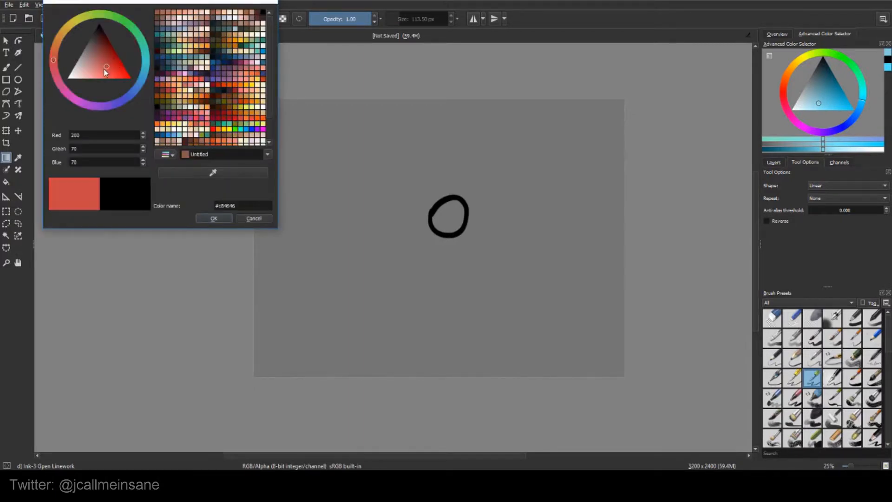
pyautogui.click(215, 217)
pyautogui.click(198, 122)
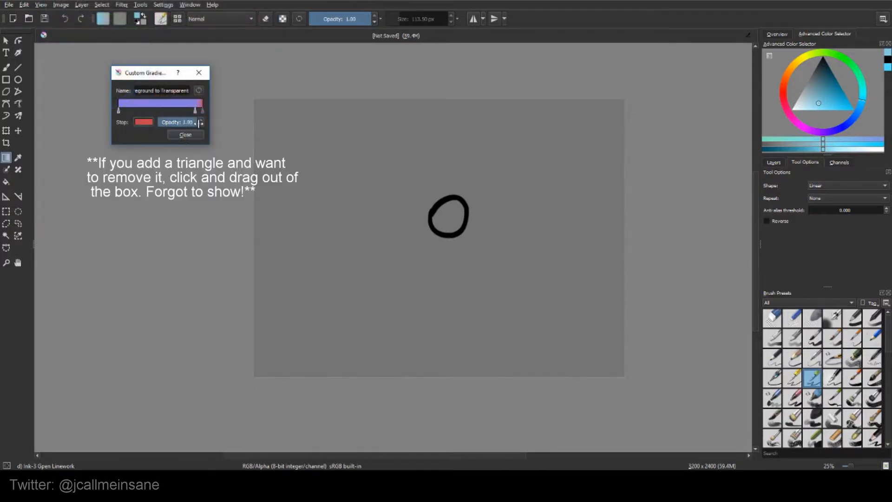
# Step: Move the gradient's middle stop close to the purple start, enlarging the gradient editor for fine placement, and close the editor
pyautogui.moveTo(194, 111); pyautogui.dragTo(137, 111)
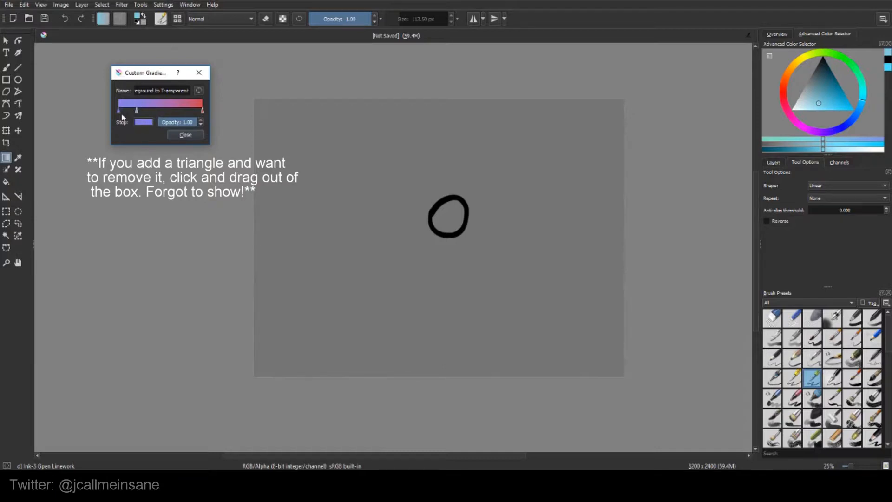
pyautogui.click(200, 111)
pyautogui.moveTo(209, 143); pyautogui.dragTo(396, 228)
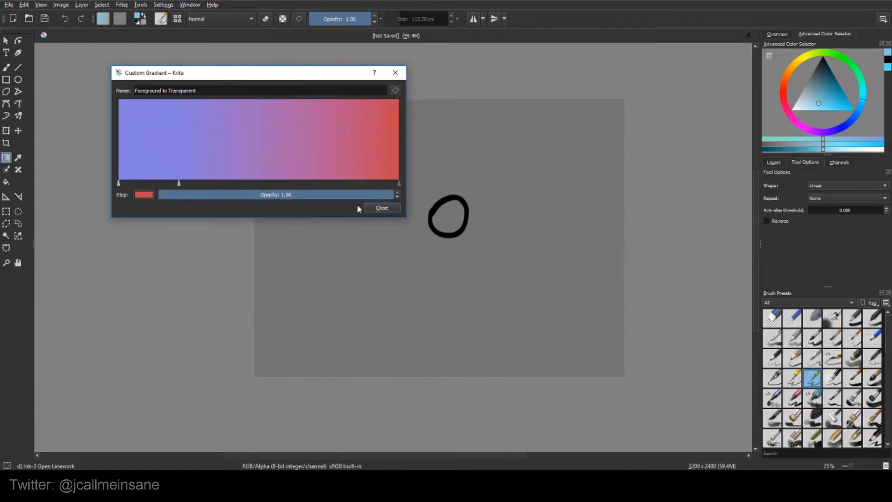
pyautogui.click(397, 196)
pyautogui.click(397, 196)
pyautogui.click(179, 183)
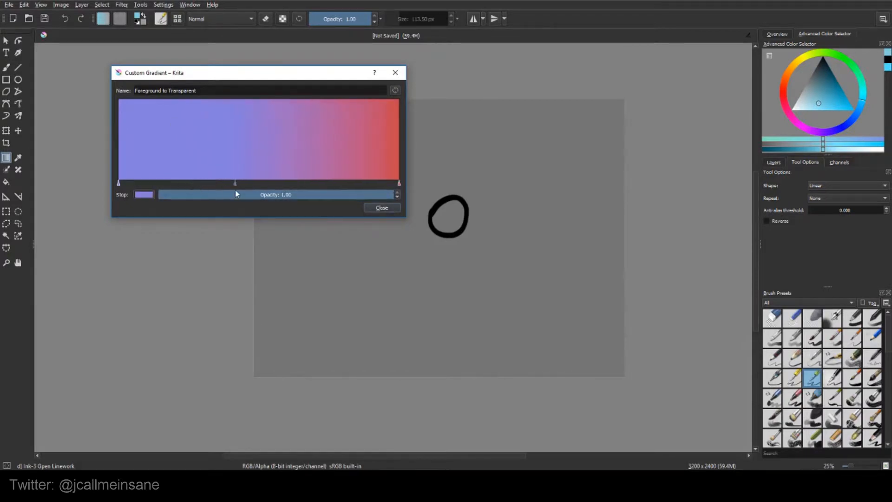
pyautogui.moveTo(169, 183); pyautogui.dragTo(168, 183)
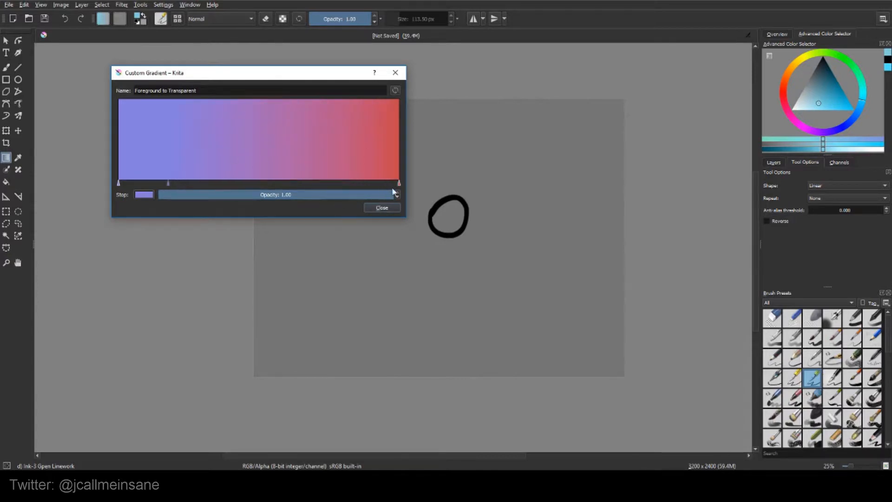
pyautogui.click(389, 209)
# Step: Apply the edited purple-to-red gradient linearly and diagonally across the canvas, and undo it
pyautogui.moveTo(370, 215); pyautogui.dragTo(564, 314)
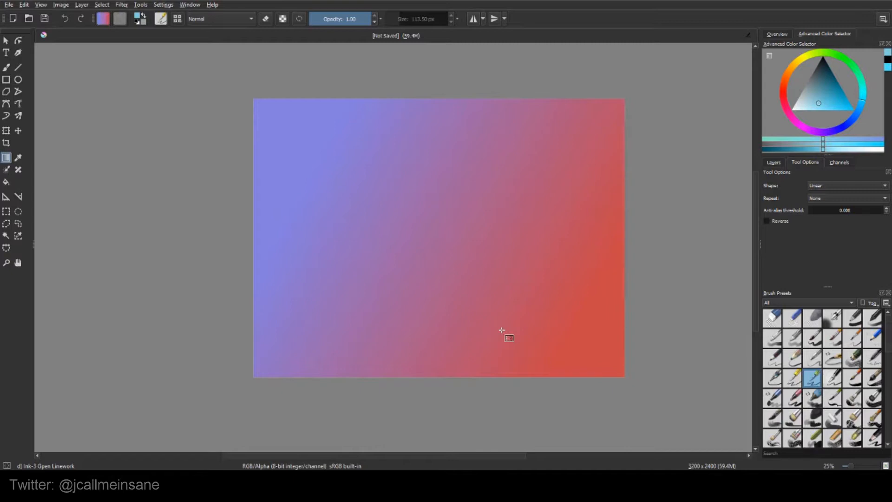
pyautogui.hotkey('ctrl', 'z')
# Step: Choose the GPS Steel Bars preset as the active gradient
pyautogui.click(102, 20)
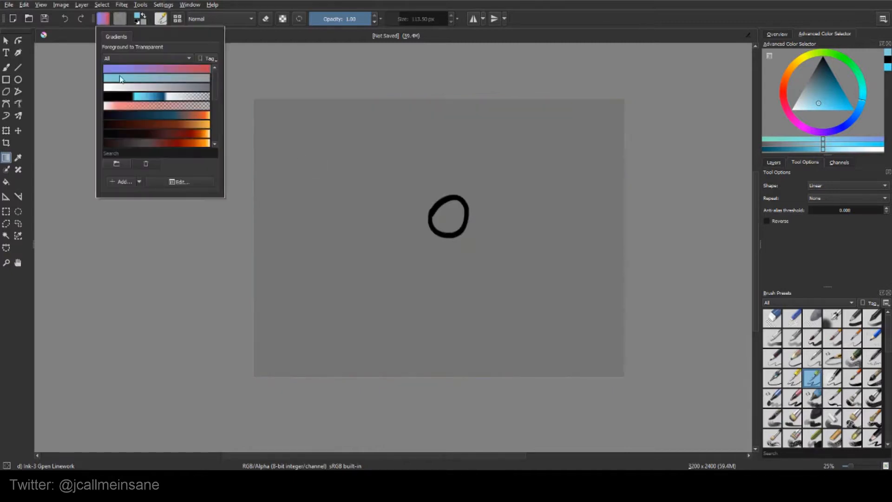
pyautogui.scroll(-4, 175, 121)
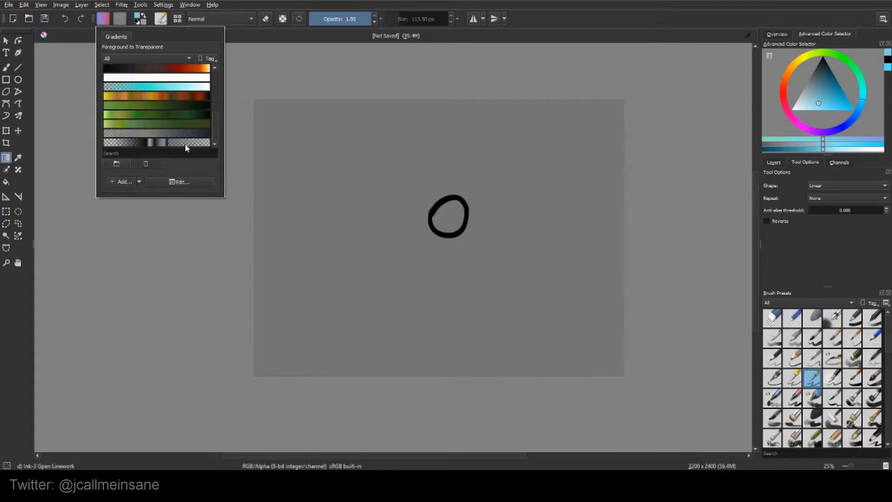
pyautogui.click(186, 148)
pyautogui.click(241, 161)
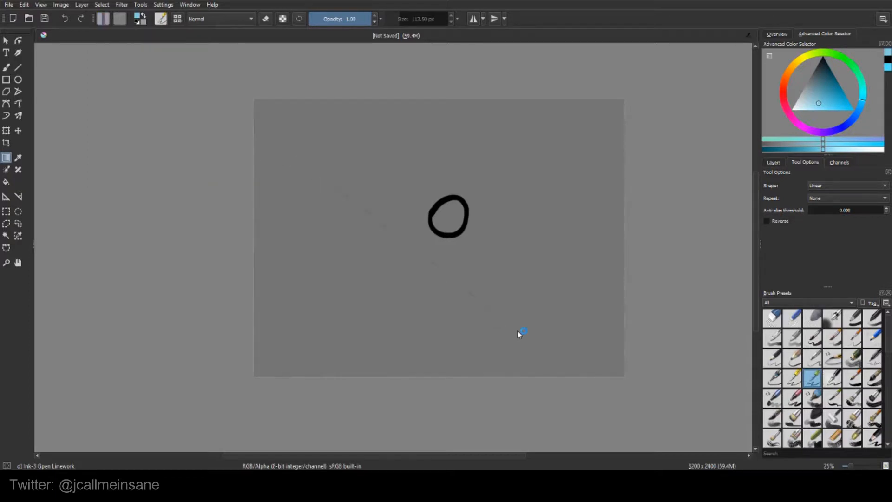
# Step: Apply several linear steel-bar gradients across the canvas in different directions and lengths, and undo them all
pyautogui.moveTo(316, 193); pyautogui.dragTo(547, 339)
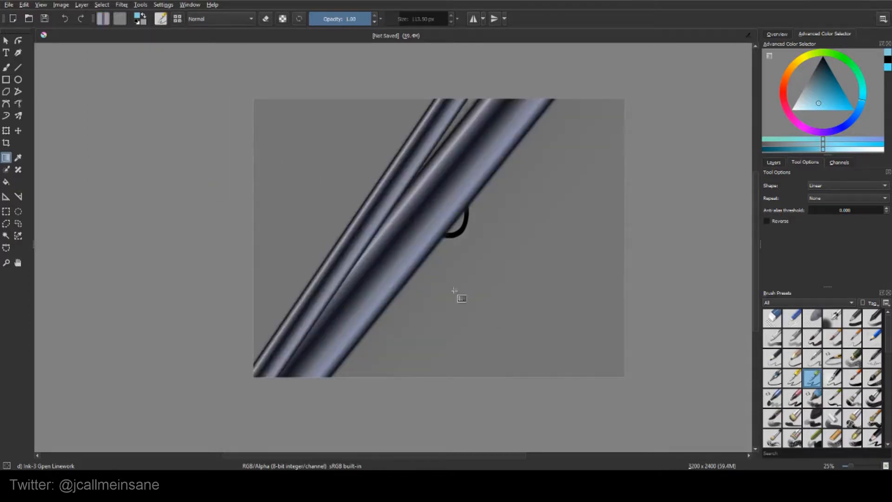
pyautogui.moveTo(441, 281); pyautogui.dragTo(557, 361)
pyautogui.moveTo(573, 215); pyautogui.dragTo(343, 362)
pyautogui.moveTo(367, 281); pyautogui.dragTo(584, 484)
pyautogui.moveTo(297, 237); pyautogui.dragTo(436, 227)
pyautogui.hotkey('ctrl', 'z')
pyautogui.hotkey('ctrl', 'z')
pyautogui.hotkey('ctrl', 'z')
pyautogui.hotkey('ctrl', 'z')
pyautogui.hotkey('ctrl', 'z')
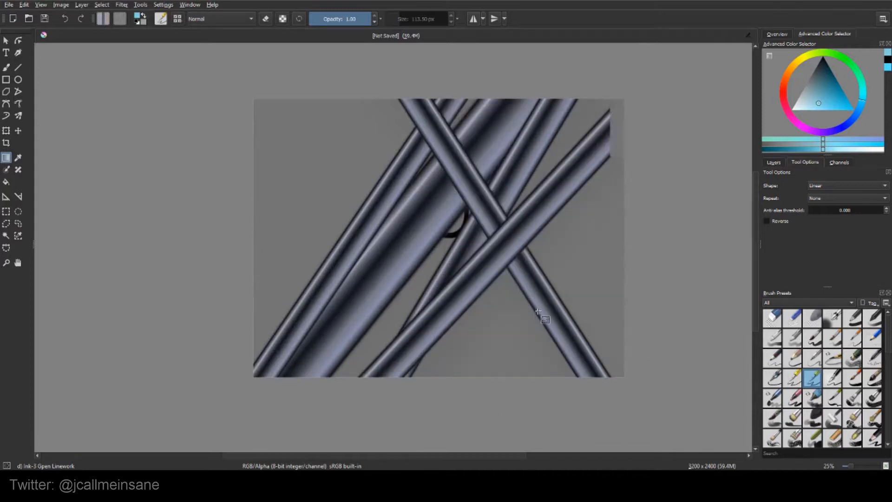
pyautogui.hotkey('ctrl', 'z')
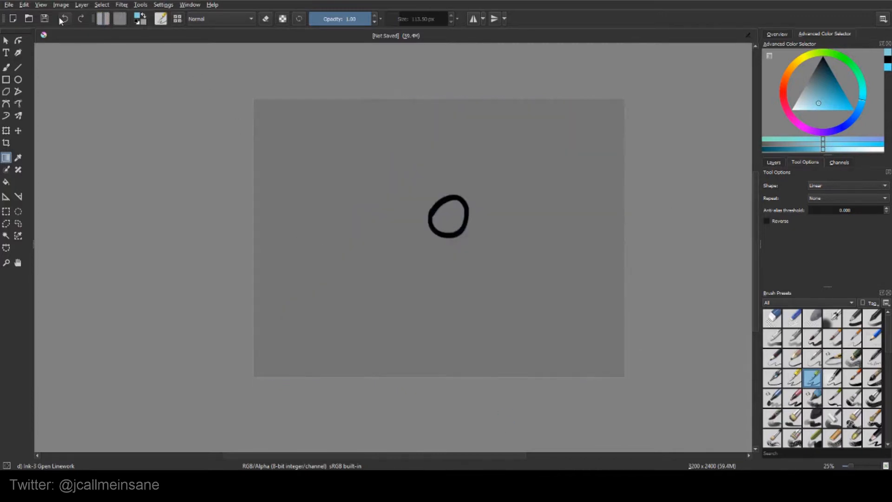
pyautogui.click(102, 19)
pyautogui.scroll(5, 170, 135)
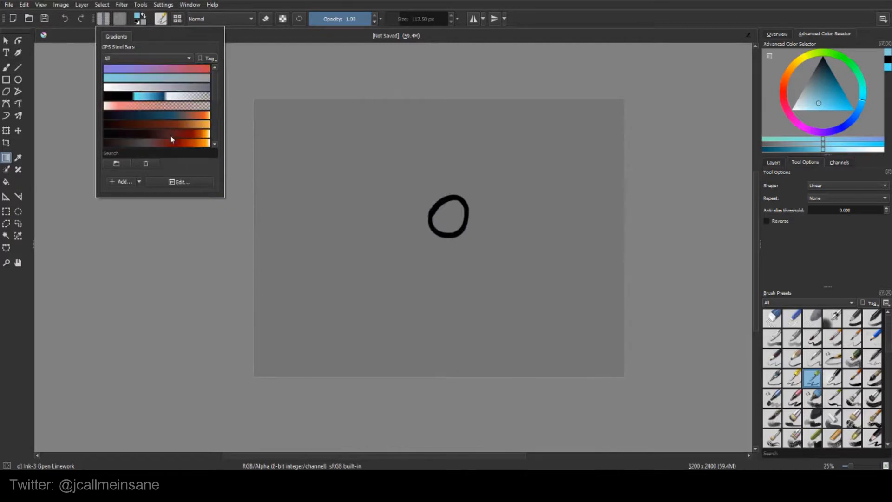
pyautogui.click(121, 20)
pyautogui.click(122, 20)
pyautogui.click(121, 20)
pyautogui.click(104, 20)
pyautogui.click(258, 41)
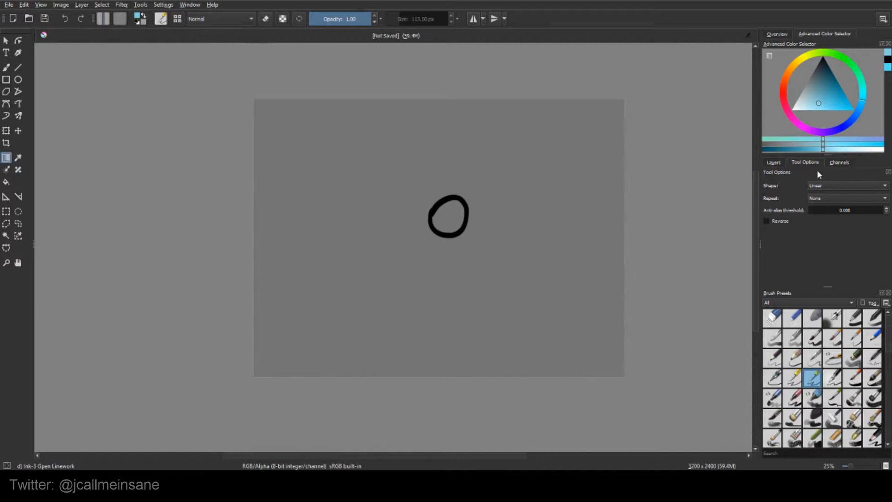
# Step: Set the gradient shape to Radial, apply two radial steel-bar gradients on the canvas, and undo them
pyautogui.click(827, 185)
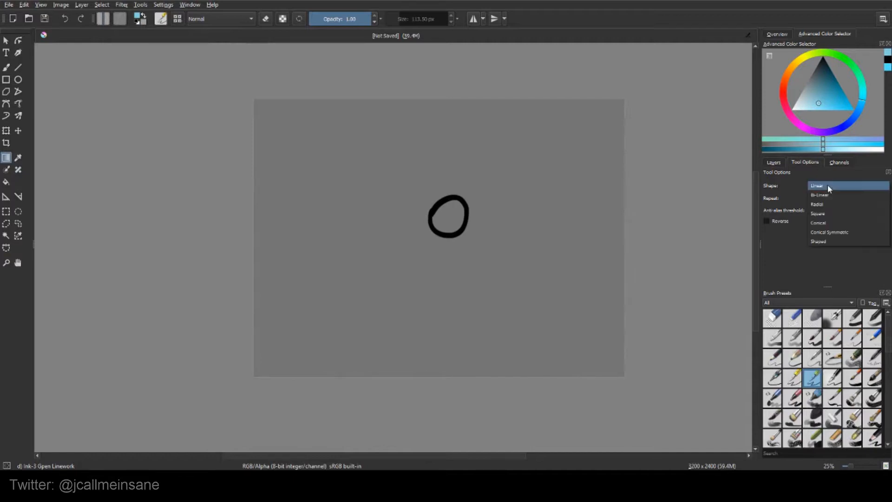
pyautogui.click(830, 212)
pyautogui.moveTo(460, 213); pyautogui.dragTo(486, 411)
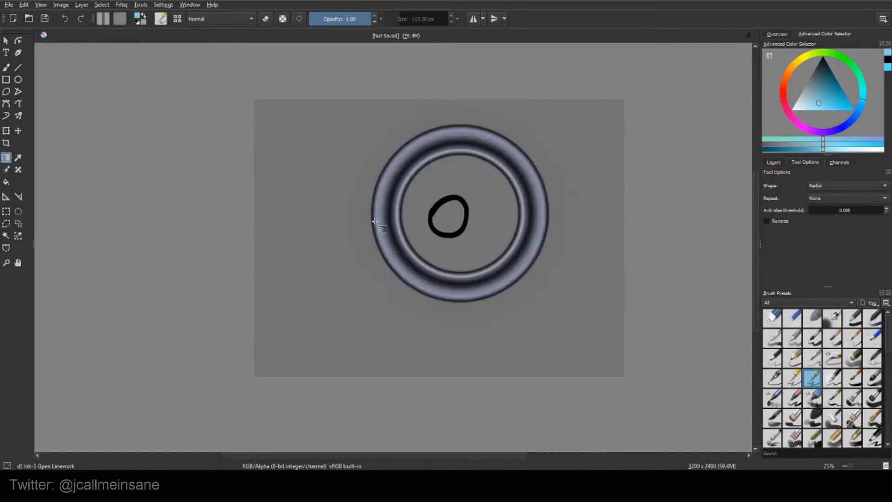
pyautogui.moveTo(300, 231); pyautogui.dragTo(317, 410)
pyautogui.hotkey('ctrl', 'z')
pyautogui.hotkey('ctrl', 'z')
# Step: Switch back to the custom purple-to-red gradient, apply it radially on the canvas twice, and undo each attempt
pyautogui.click(104, 19)
pyautogui.click(135, 70)
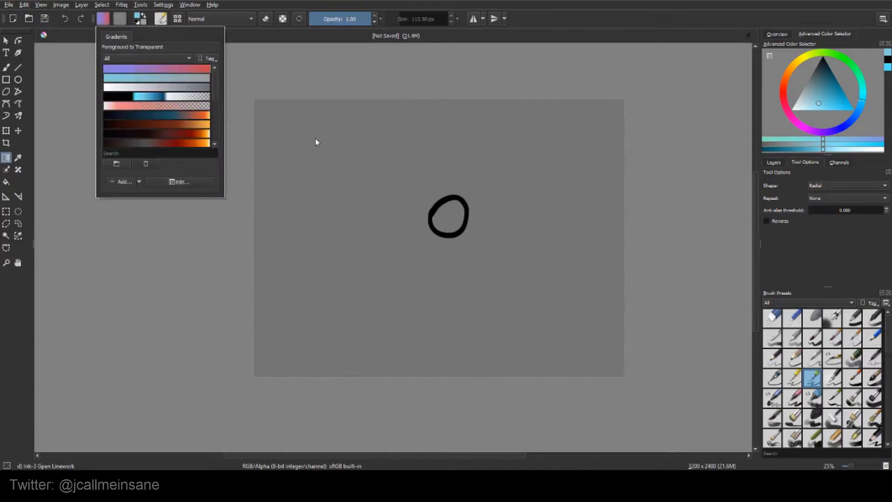
pyautogui.moveTo(457, 232); pyautogui.dragTo(451, 365)
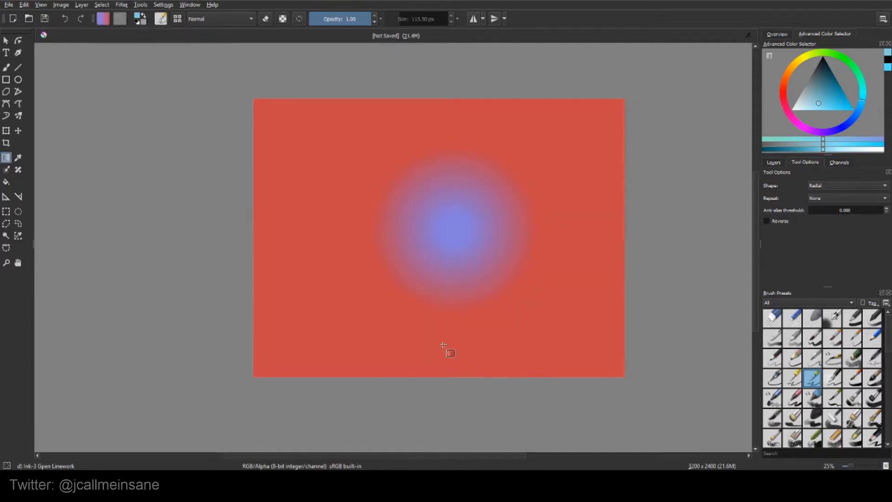
pyautogui.hotkey('ctrl', 'z')
pyautogui.moveTo(386, 247); pyautogui.dragTo(504, 88)
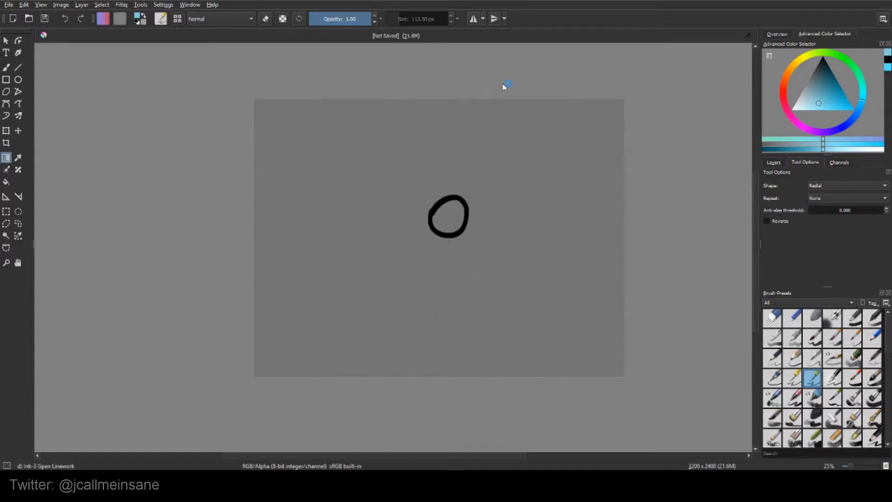
pyautogui.hotkey('ctrl', 'z')
# Step: Set the gradient shape to Linear with Alternating repeat, apply wide and narrow gradients across the canvas, and undo them
pyautogui.click(826, 199)
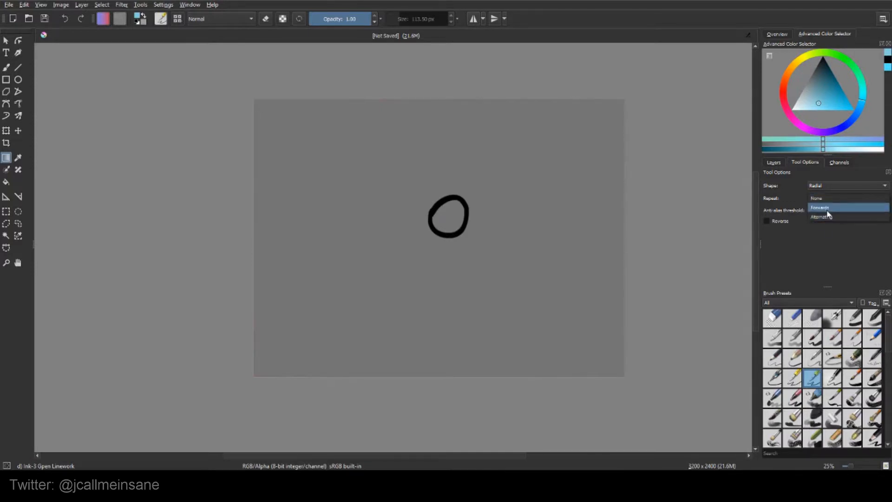
pyautogui.click(827, 185)
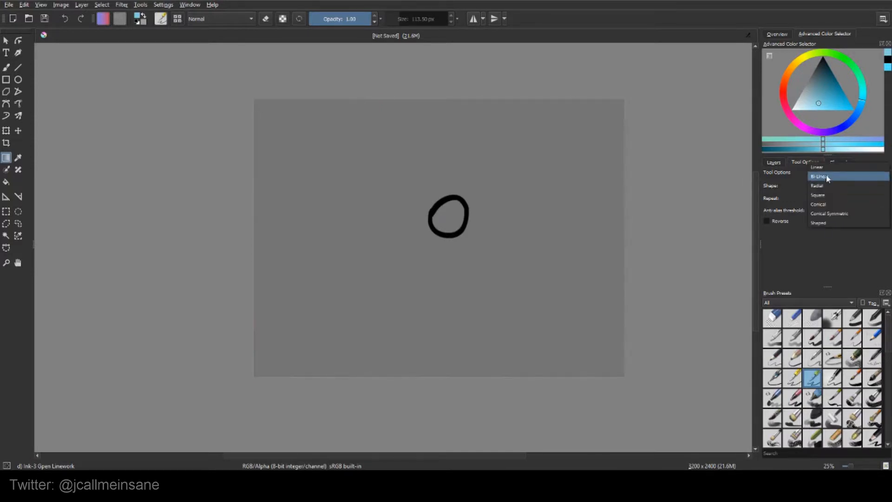
pyautogui.click(829, 166)
pyautogui.click(827, 198)
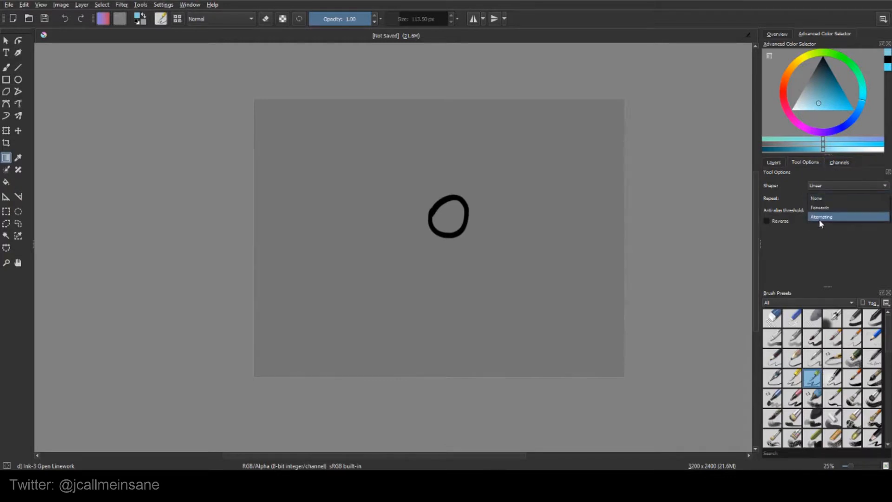
pyautogui.click(818, 217)
pyautogui.moveTo(184, 216); pyautogui.dragTo(524, 238)
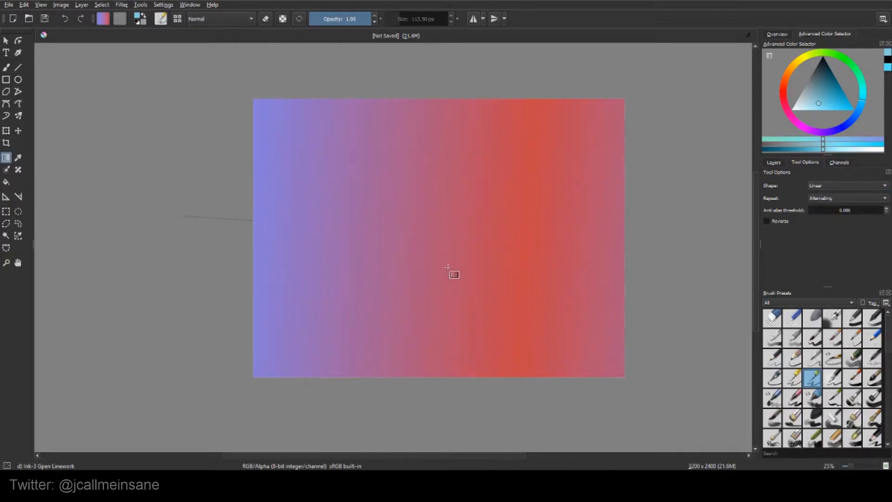
pyautogui.hotkey('ctrl', 'z')
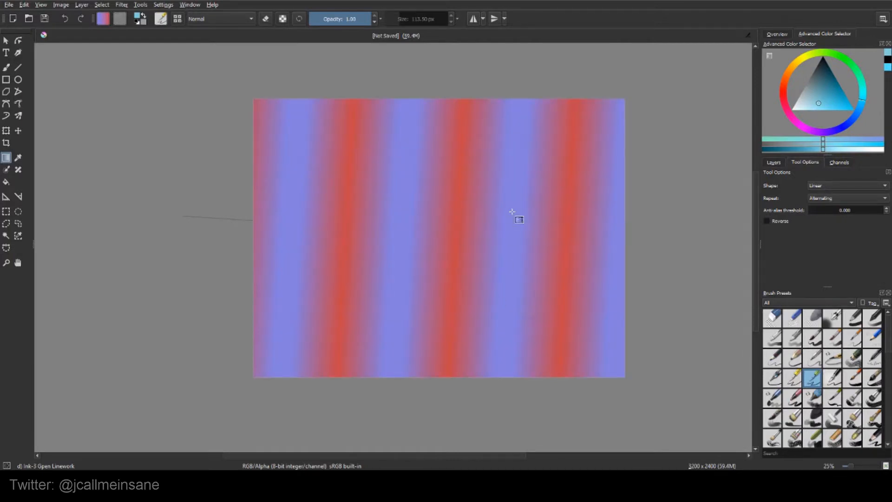
pyautogui.hotkey('ctrl', 'z')
# Step: Set the gradient repeat to Forwards, apply a short linear gradient starting beside the canvas, and undo it
pyautogui.click(828, 199)
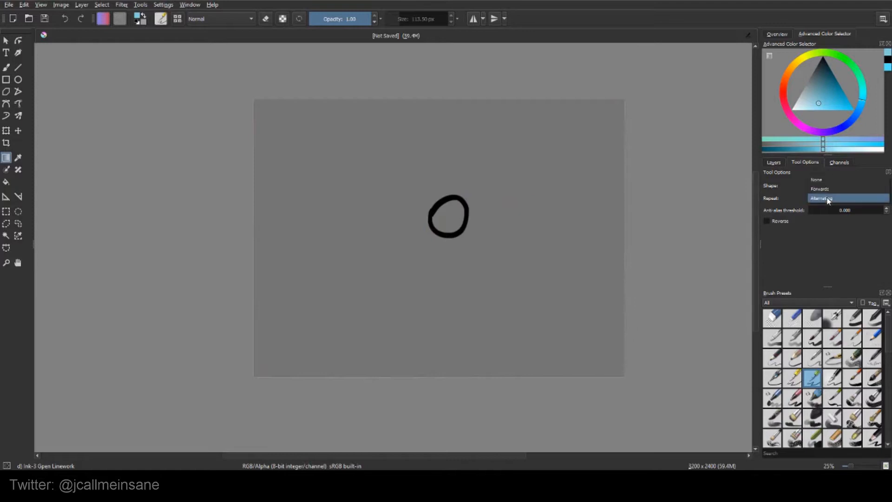
pyautogui.click(819, 189)
pyautogui.moveTo(193, 215); pyautogui.dragTo(299, 219)
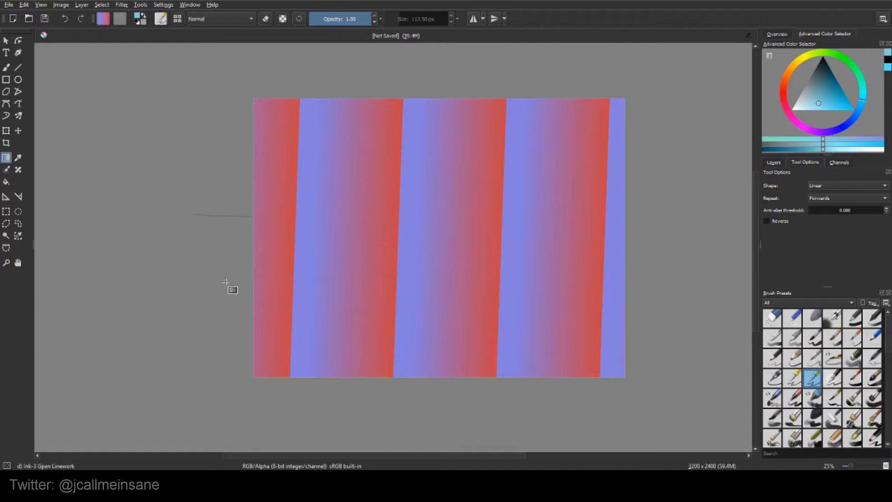
pyautogui.click(102, 20)
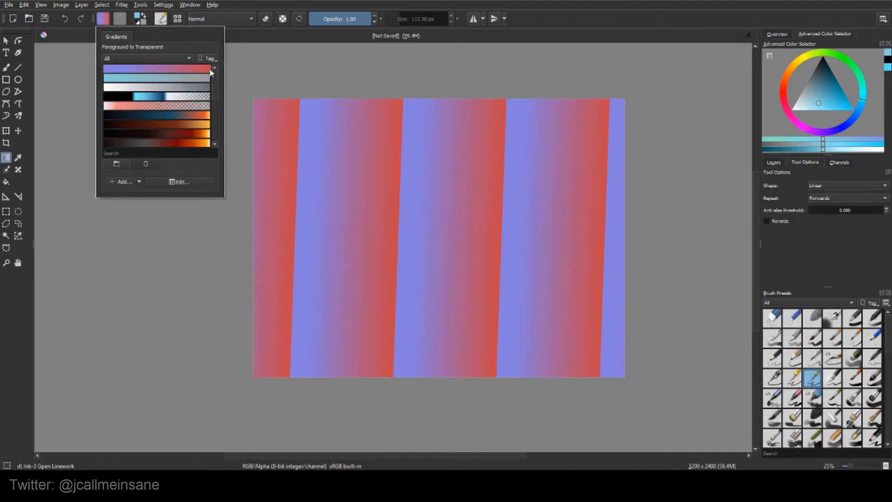
pyautogui.rightClick(334, 68)
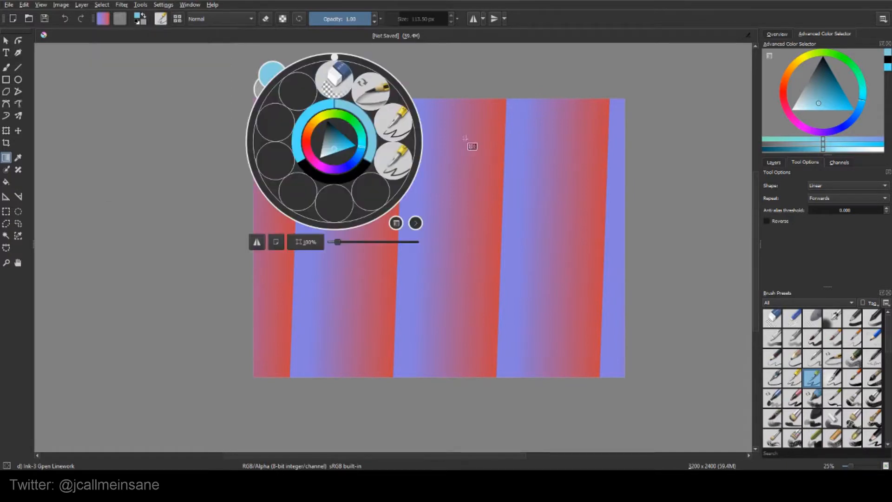
pyautogui.click(516, 106)
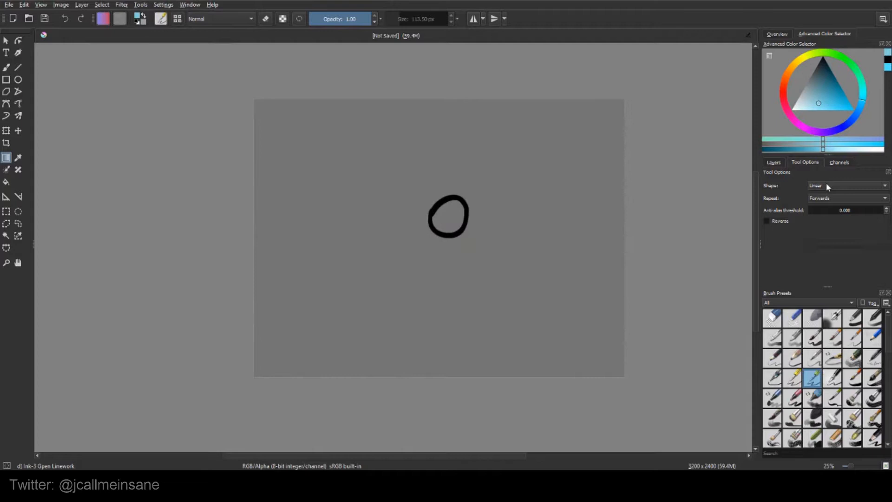
# Step: Set the gradient shape to Square and apply the forwards-repeating purple-to-red gradient diagonally on the canvas
pyautogui.click(826, 186)
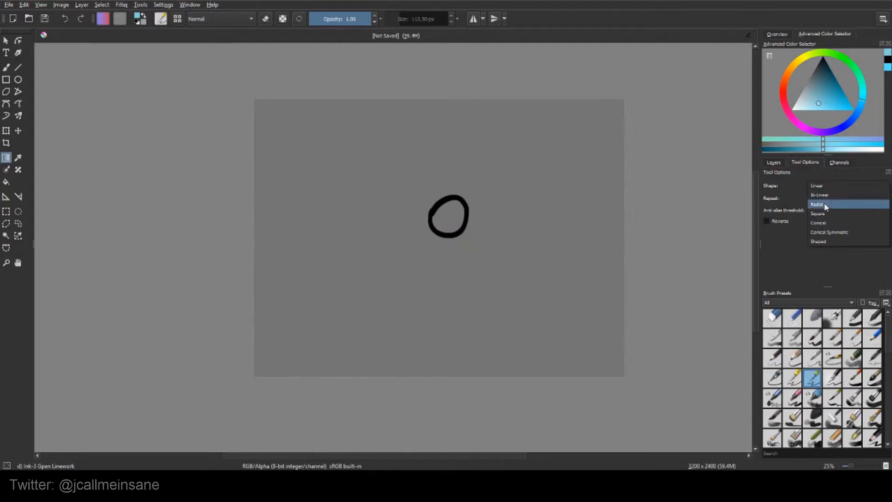
pyautogui.click(818, 213)
pyautogui.moveTo(375, 205); pyautogui.dragTo(573, 375)
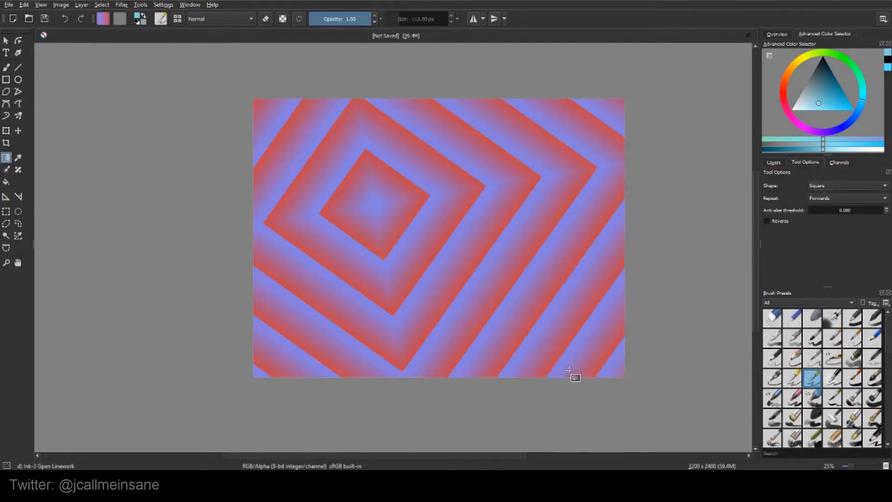
# Step: Set the gradient repeat to None and shape to Conical Symmetric, and apply the purple-to-red gradient from the canvas centre
pyautogui.click(858, 199)
pyautogui.click(844, 187)
pyautogui.click(845, 188)
pyautogui.click(845, 205)
pyautogui.moveTo(436, 239); pyautogui.dragTo(357, 352)
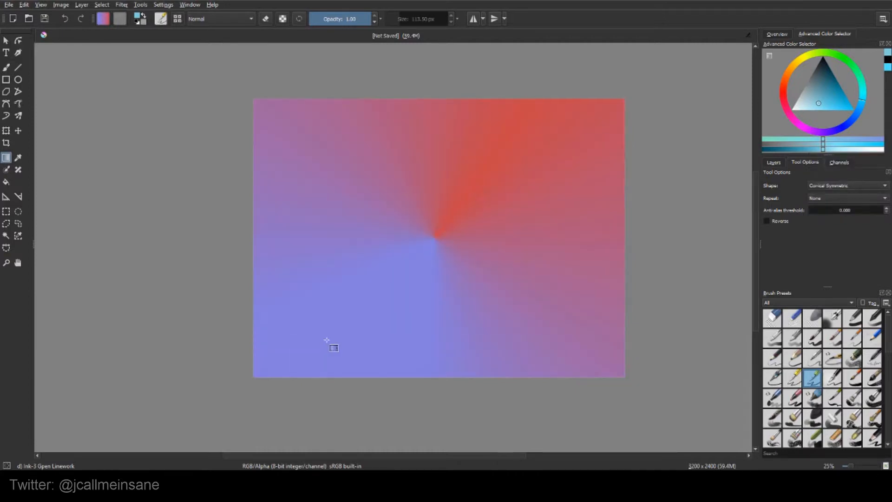
# Step: Apply the purple-to-red Conical Symmetric gradient diagonally and then downward across the canvas
pyautogui.moveTo(518, 200); pyautogui.dragTo(319, 346)
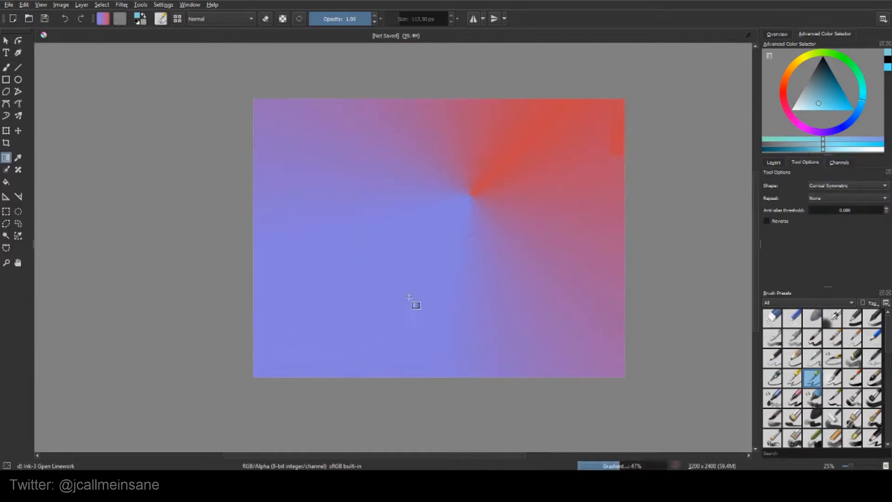
pyautogui.moveTo(410, 245); pyautogui.dragTo(462, 409)
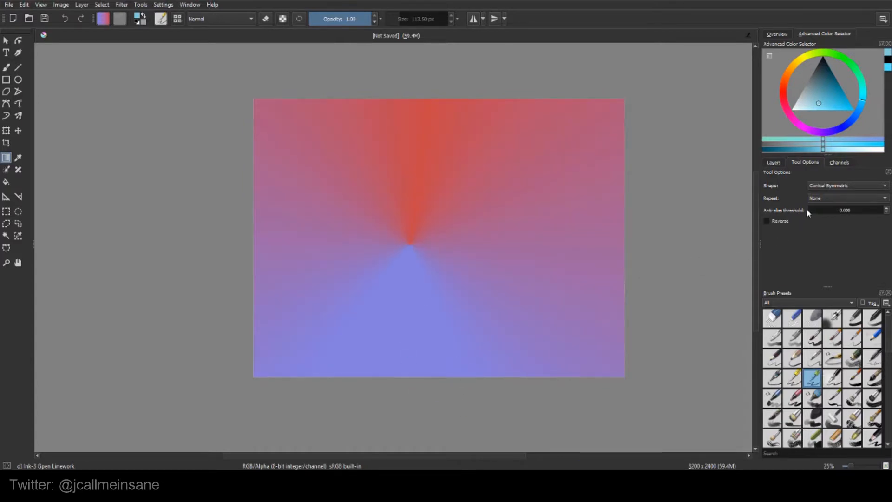
# Step: Set the gradient shape to Shaped, apply it to the canvas, and clear the whole canvas
pyautogui.click(829, 185)
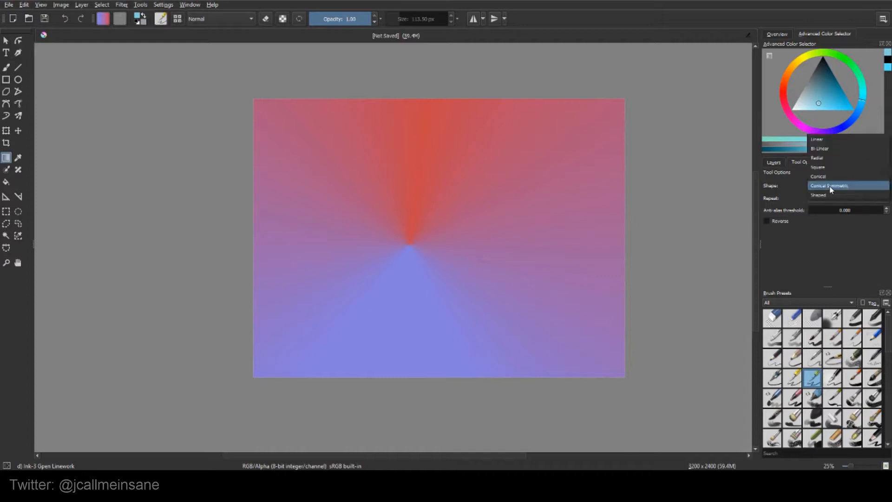
pyautogui.click(826, 195)
pyautogui.moveTo(502, 322); pyautogui.dragTo(563, 291)
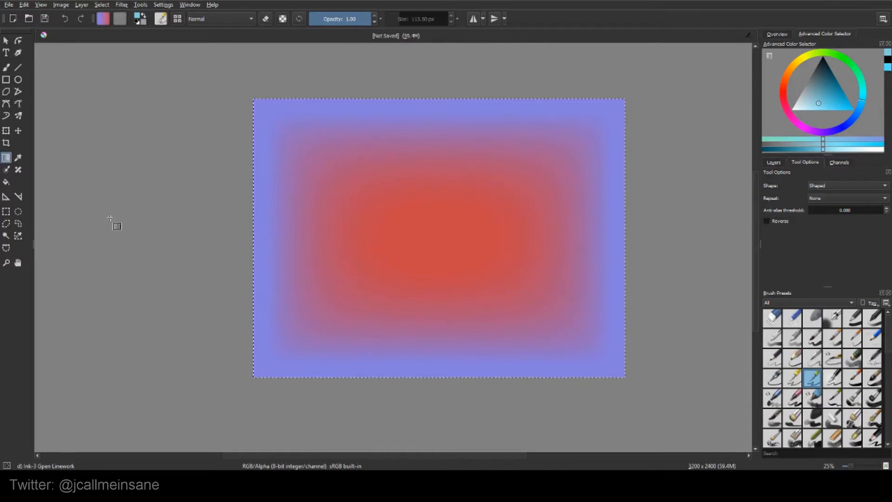
pyautogui.press('Delete')
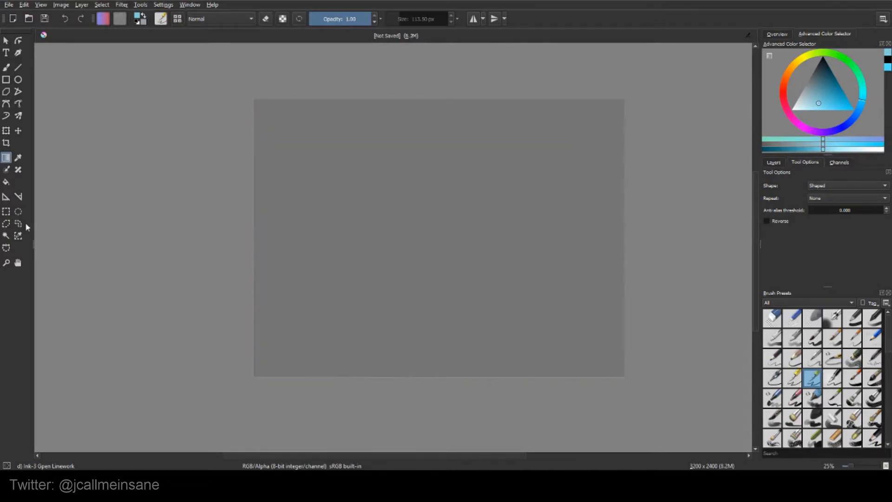
# Step: Enlarge the brush to about 410 px and paint a light-blue blob slightly right of the canvas centre
pyautogui.click(17, 159)
pyautogui.rightClick(488, 309)
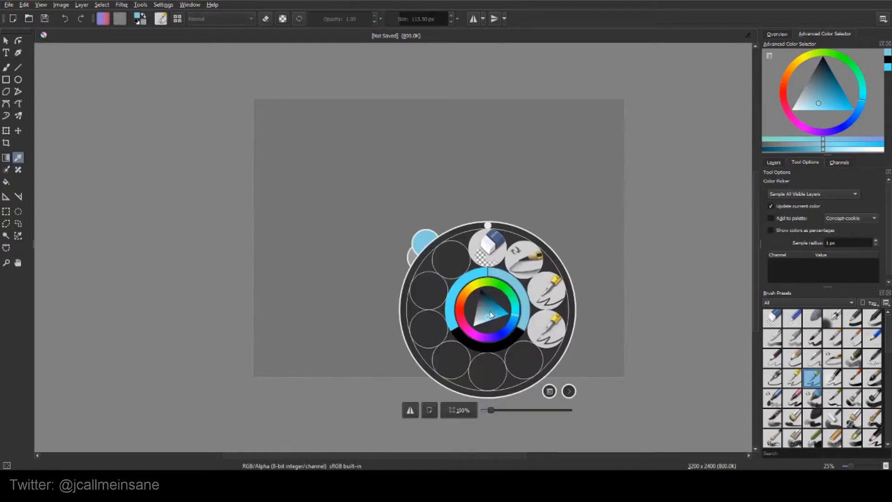
pyautogui.click(546, 334)
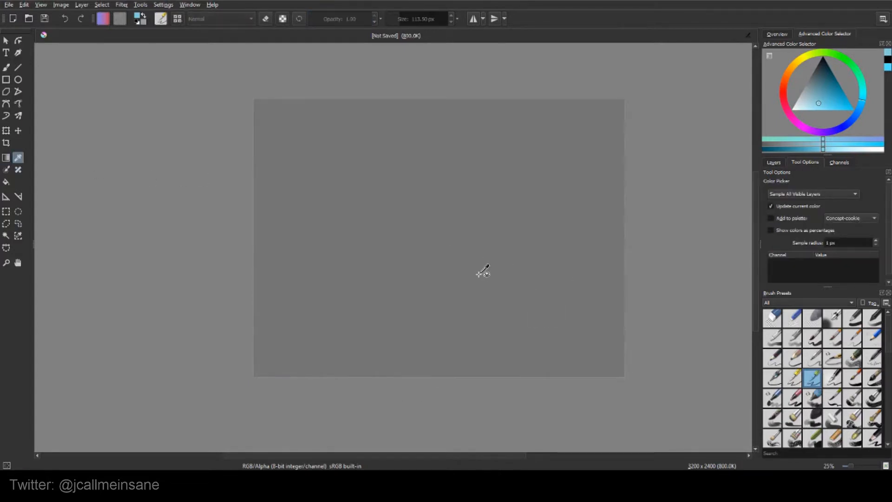
pyautogui.keyDown('shift'); pyautogui.moveTo(456, 274); pyautogui.dragTo(464, 274); pyautogui.keyUp('shift')
pyautogui.click(824, 103)
pyautogui.moveTo(487, 204)
pyautogui.mouseDown()
pyautogui.moveTo(457, 220)
pyautogui.moveTo(491, 209)
pyautogui.mouseUp()
# Step: Paint a blue blob up and left of the light-blue one, replacing a muted-blue stroke with a more saturated blue
pyautogui.click(816, 90)
pyautogui.click(847, 123)
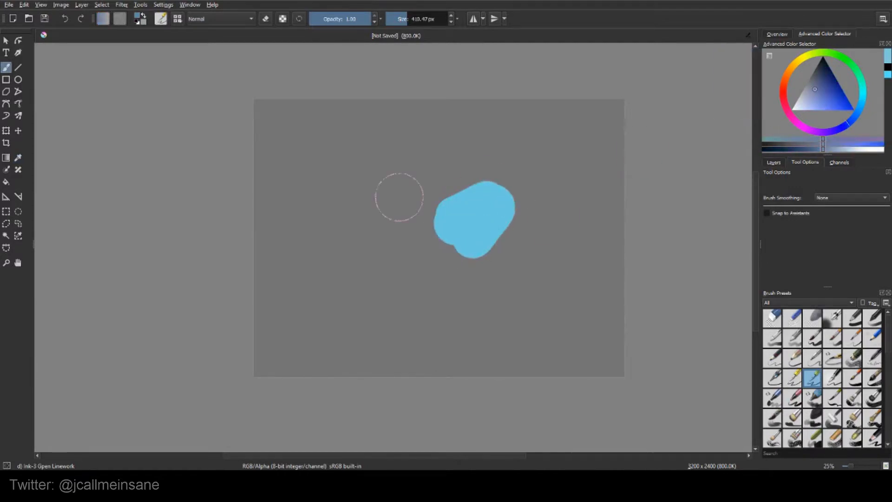
pyautogui.moveTo(408, 209)
pyautogui.mouseDown()
pyautogui.moveTo(438, 198)
pyautogui.moveTo(383, 190)
pyautogui.mouseUp()
pyautogui.hotkey('ctrl', 'z')
pyautogui.click(829, 92)
# Step: Choose a light pink and paint a blob below the dark-blue one, overlapping both blue blobs
pyautogui.click(822, 132)
pyautogui.click(814, 103)
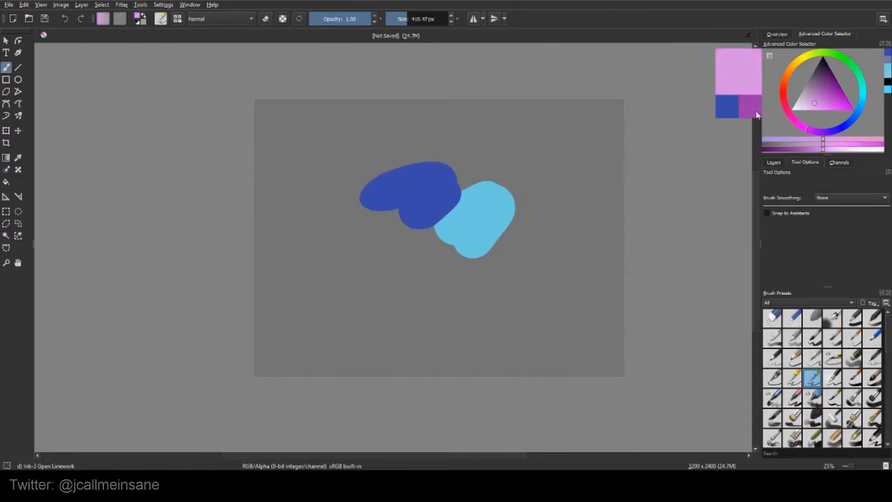
pyautogui.moveTo(438, 232)
pyautogui.mouseDown()
pyautogui.moveTo(434, 284)
pyautogui.moveTo(385, 278)
pyautogui.mouseUp()
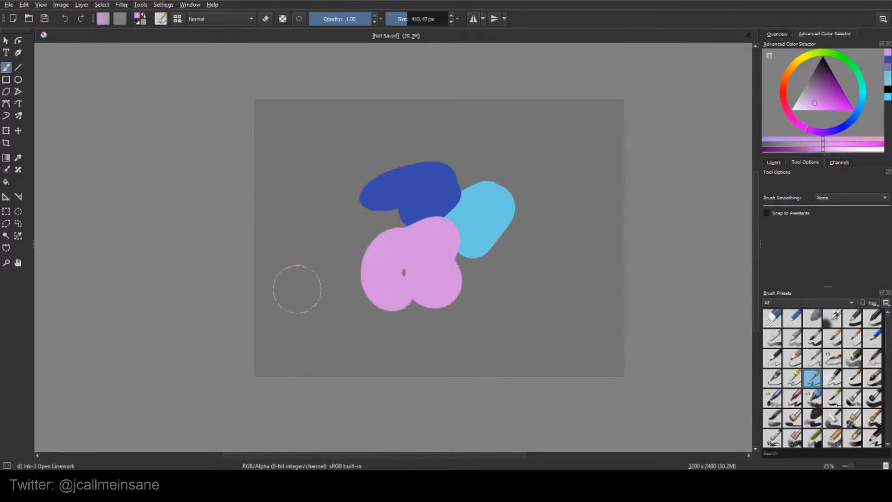
# Step: Sample the dark blue and then the light pink from the canvas with the Color Picker
pyautogui.click(19, 157)
pyautogui.click(453, 196)
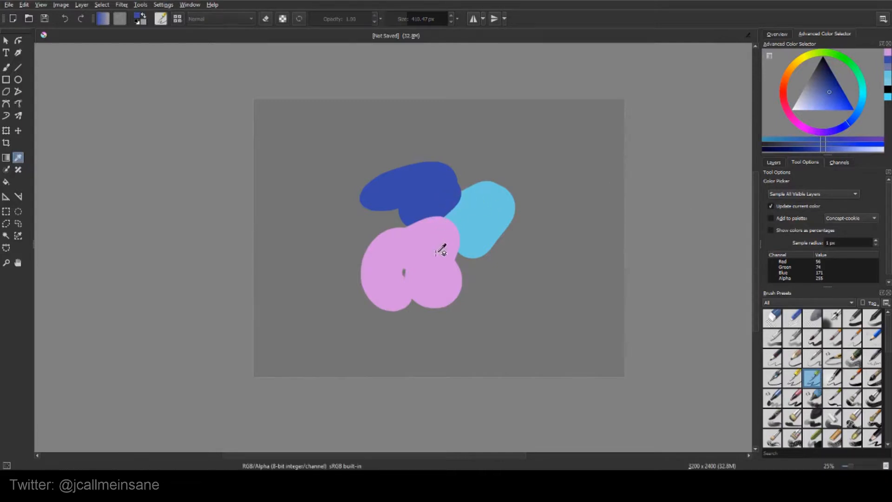
pyautogui.click(441, 246)
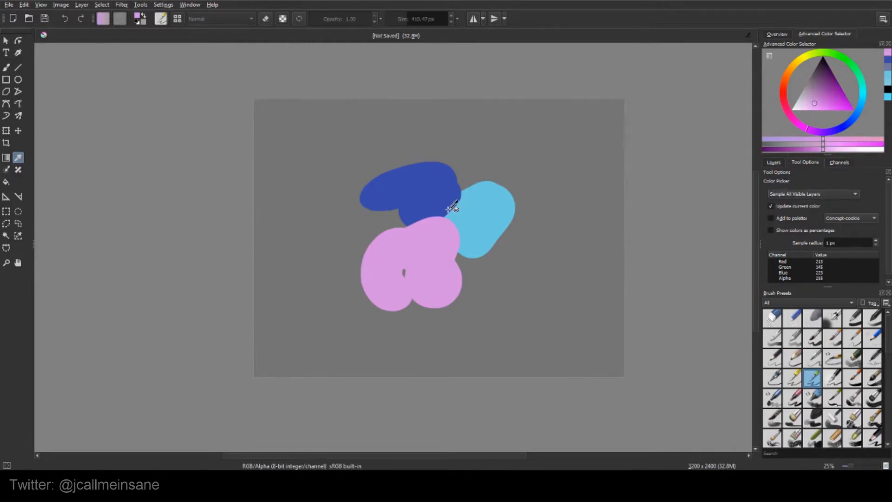
# Step: On Layer 2, paint a paler pink at 0.09 brush opacity over the area where the three blobs meet
pyautogui.click(774, 163)
pyautogui.click(791, 205)
pyautogui.rightClick(694, 185)
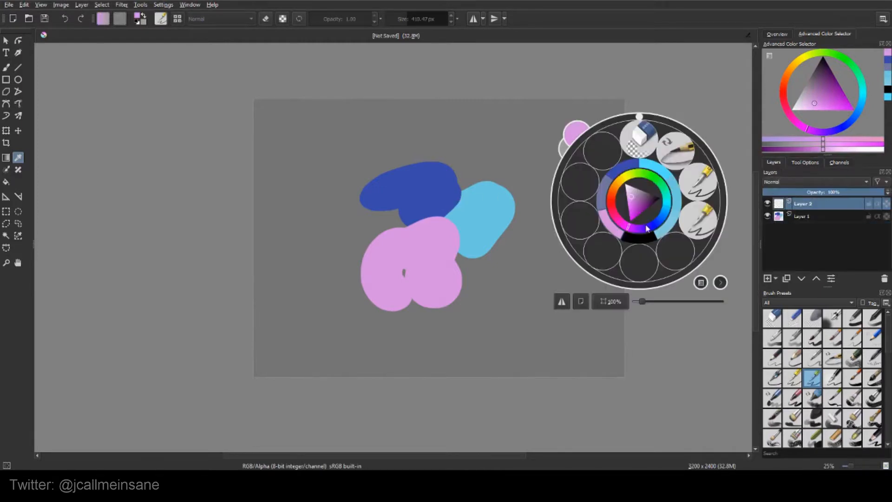
pyautogui.rightClick(710, 186)
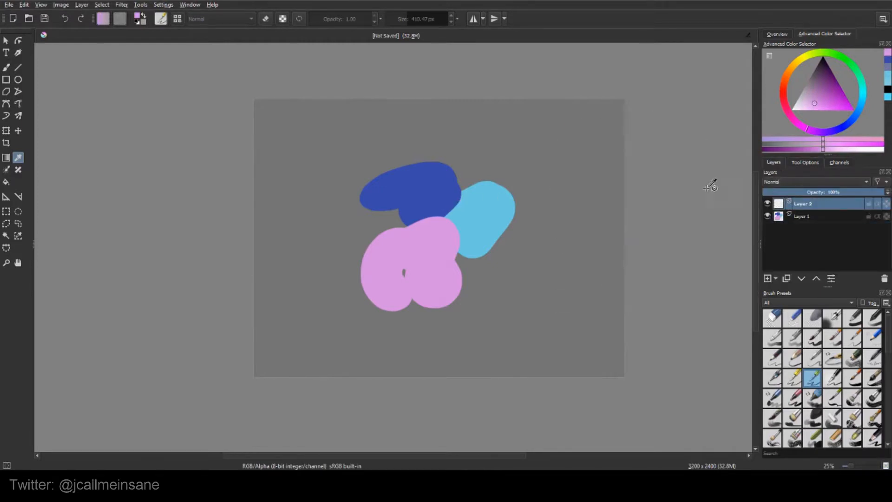
pyautogui.click(805, 105)
pyautogui.press('b')
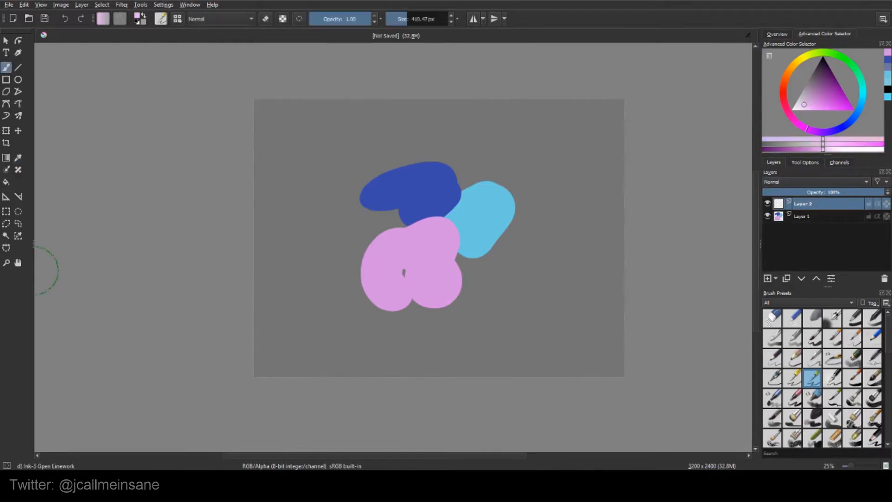
pyautogui.moveTo(351, 18); pyautogui.dragTo(344, 79)
pyautogui.moveTo(320, 17); pyautogui.dragTo(314, 18)
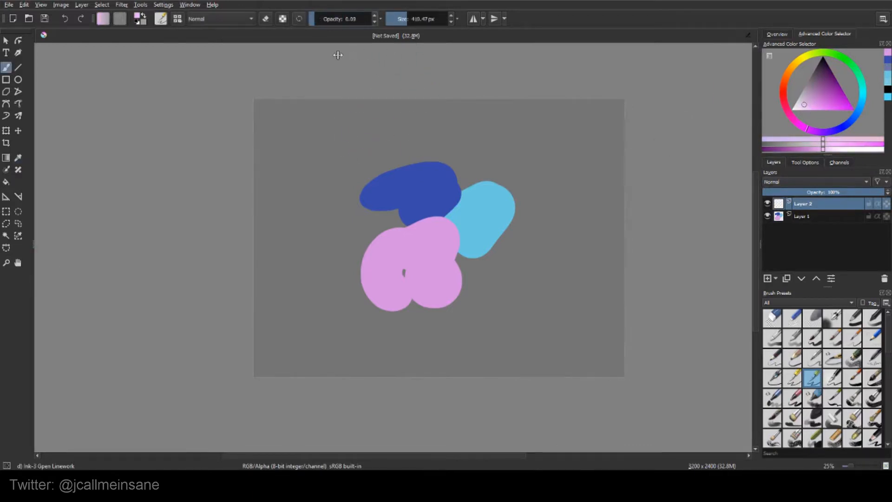
pyautogui.moveTo(467, 242)
pyautogui.mouseDown()
pyautogui.moveTo(445, 219)
pyautogui.moveTo(464, 250)
pyautogui.moveTo(437, 226)
pyautogui.moveTo(446, 224)
pyautogui.moveTo(452, 236)
pyautogui.moveTo(458, 227)
pyautogui.moveTo(434, 228)
pyautogui.mouseUp()
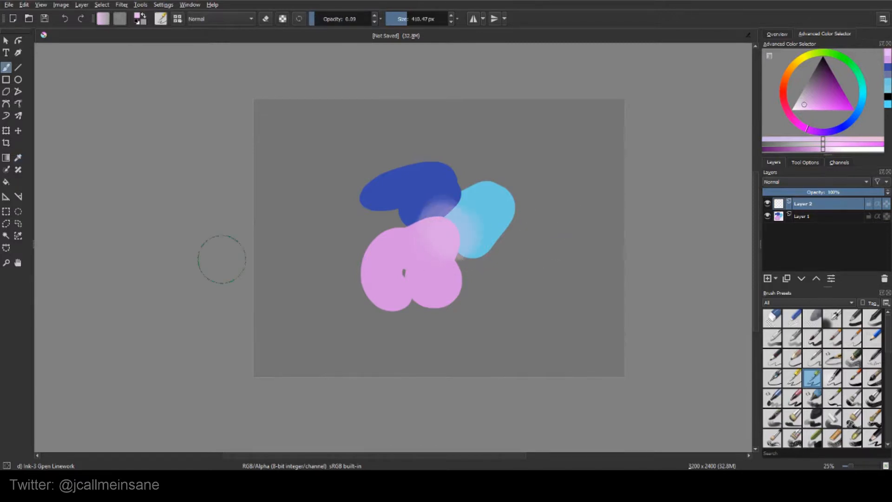
# Step: Make Layer 1 active and sample the blended purple where the translucent pink overlaps the dark blue
pyautogui.click(18, 158)
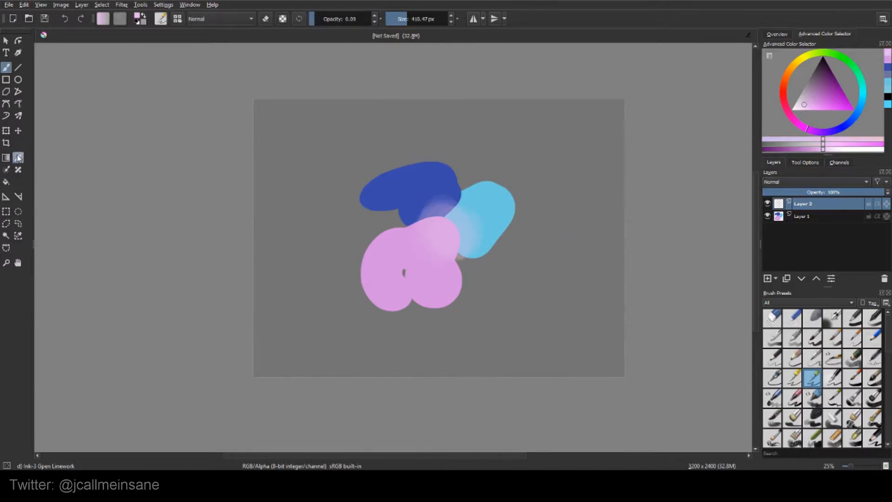
pyautogui.click(803, 216)
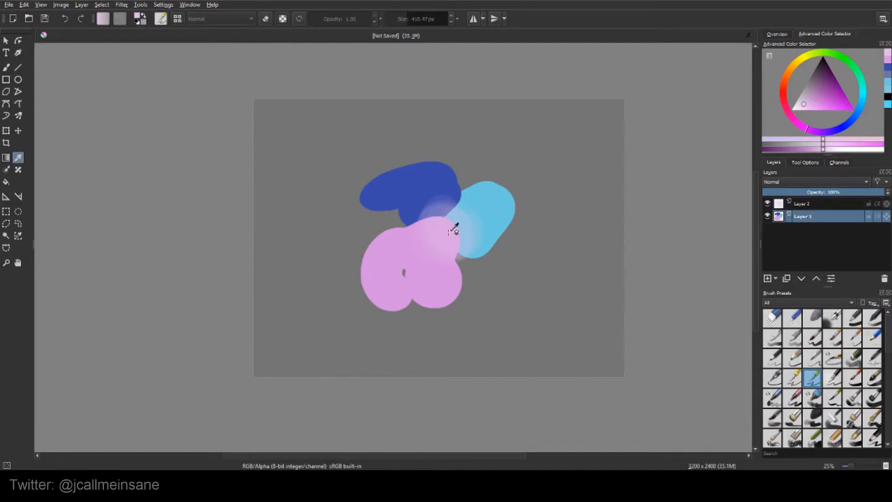
pyautogui.click(446, 209)
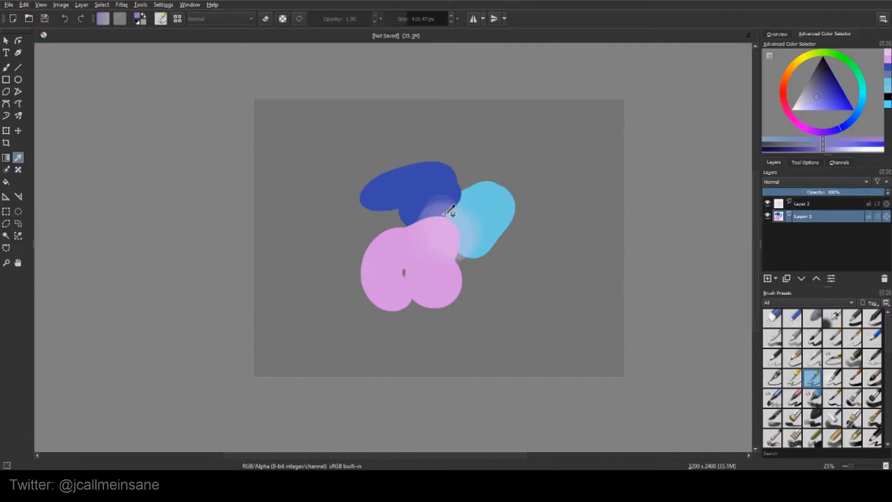
# Step: Set the brush opacity to 1.00, paint two patches of the sampled purple beside the light-blue blob, and undo them
pyautogui.press('b')
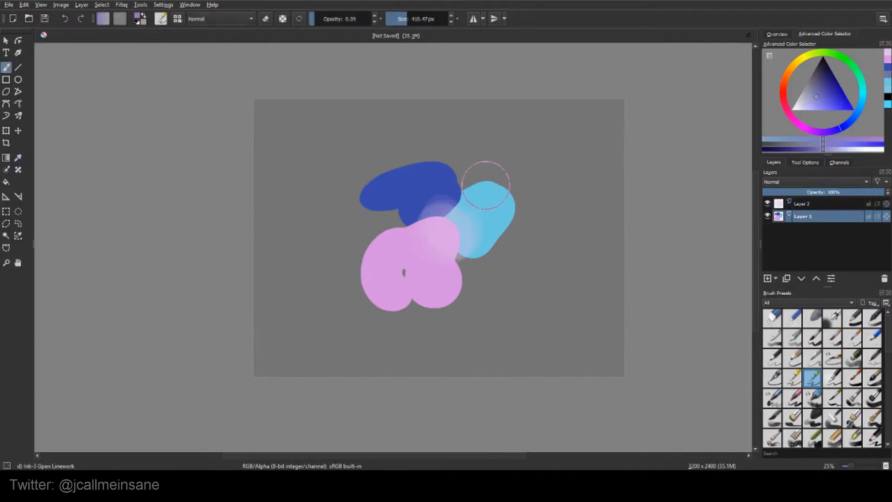
pyautogui.moveTo(351, 19); pyautogui.dragTo(379, 18)
pyautogui.moveTo(499, 182); pyautogui.dragTo(522, 177)
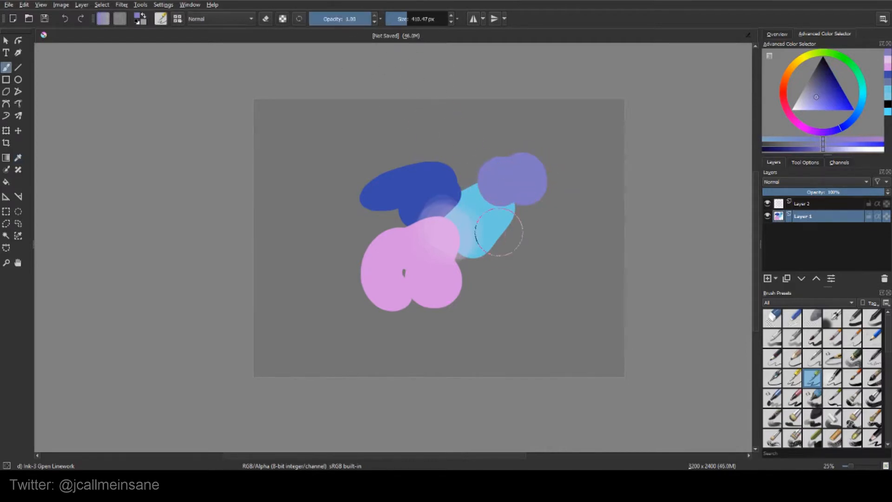
pyautogui.moveTo(520, 223); pyautogui.dragTo(533, 214)
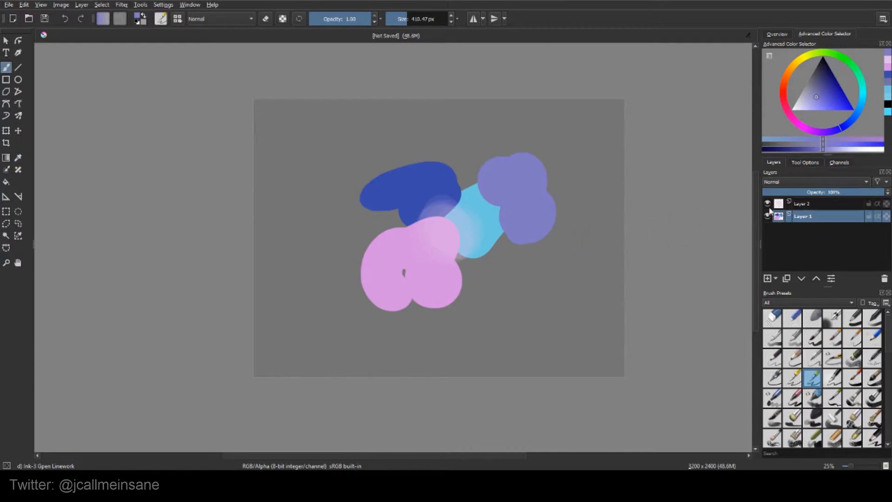
pyautogui.hotkey('ctrl', 'z')
pyautogui.hotkey('ctrl', 'z')
# Step: Set the Color Picker to sample from the Current Layer only
pyautogui.click(19, 157)
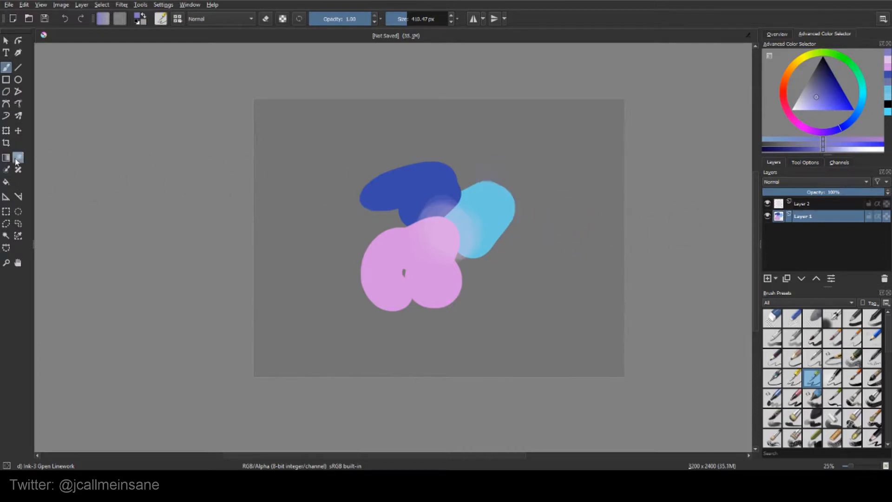
pyautogui.click(809, 164)
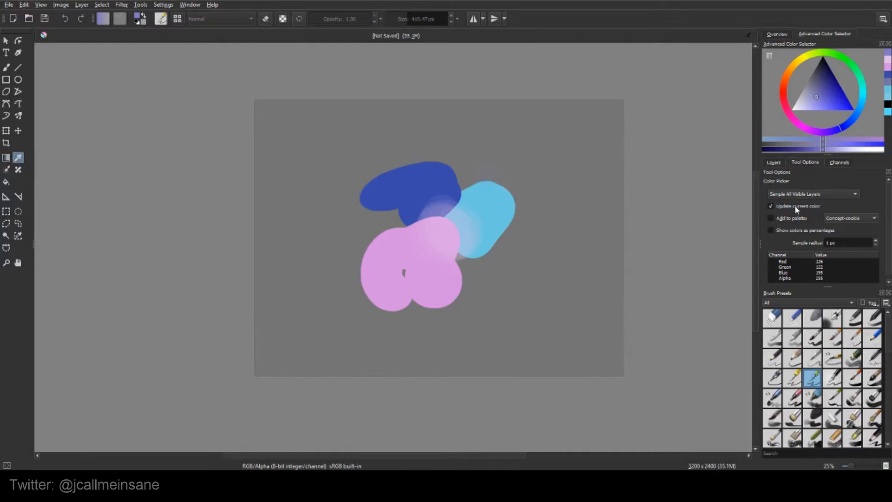
pyautogui.click(802, 195)
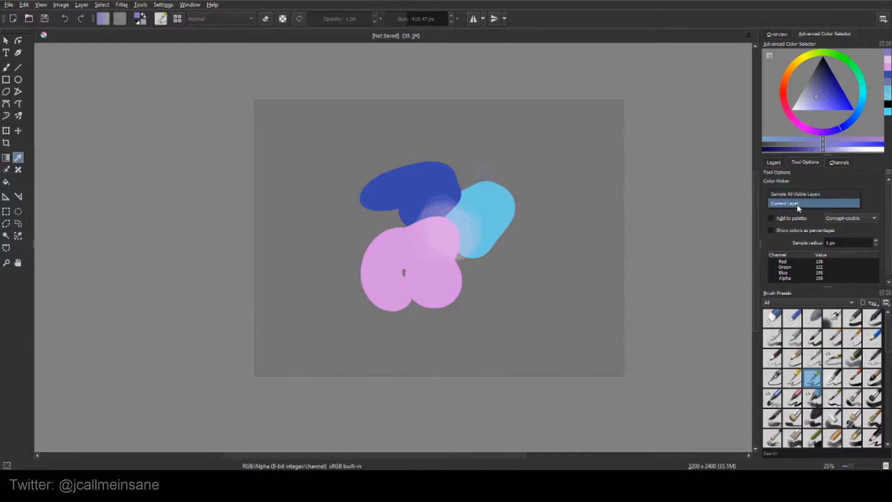
pyautogui.click(797, 204)
# Step: Repeatedly sample the dark-blue, light-blue and pink blobs on Layer 1, including beneath the translucent overlap, ending on the pink
pyautogui.click(495, 200)
pyautogui.click(441, 186)
pyautogui.click(451, 215)
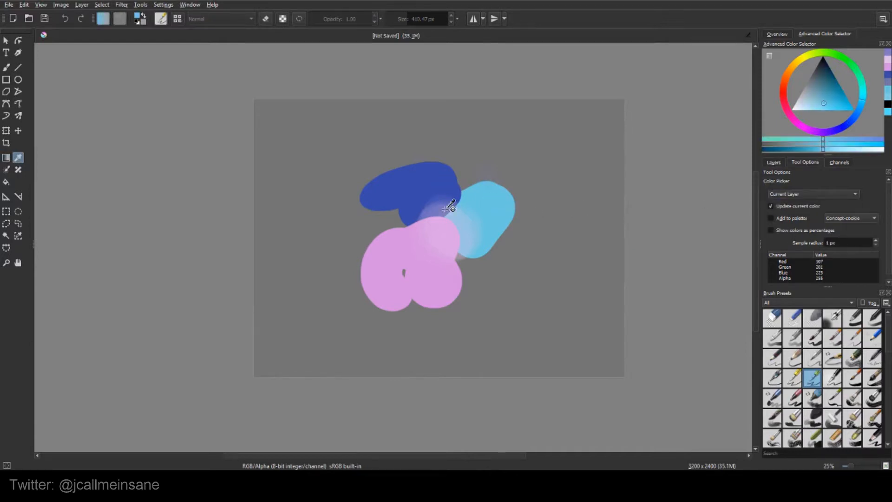
pyautogui.click(438, 206)
pyautogui.click(459, 215)
pyautogui.click(441, 207)
pyautogui.click(457, 216)
pyautogui.click(440, 208)
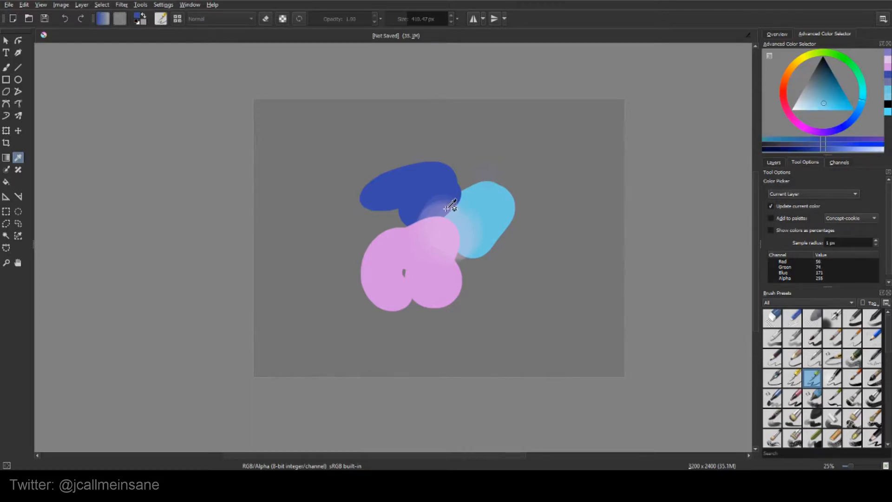
pyautogui.click(456, 217)
pyautogui.click(441, 209)
pyautogui.click(458, 219)
pyautogui.click(442, 209)
pyautogui.click(450, 250)
pyautogui.click(446, 196)
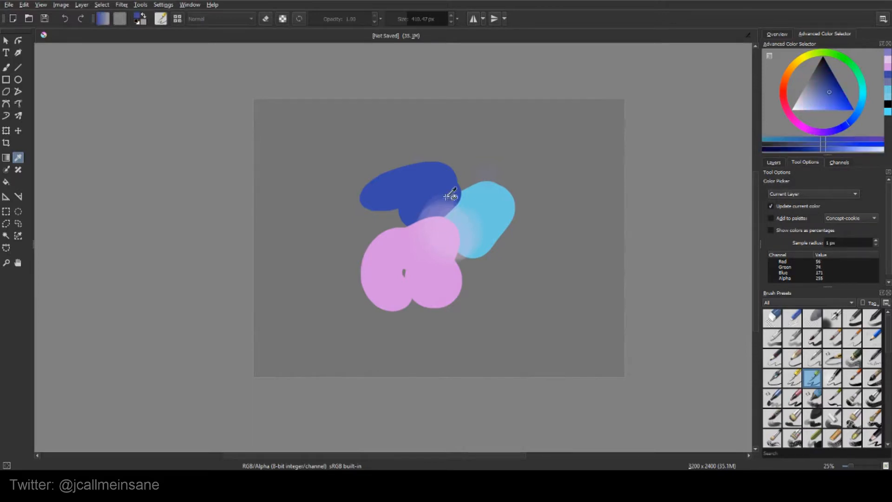
pyautogui.click(468, 220)
pyautogui.click(442, 204)
pyautogui.click(466, 219)
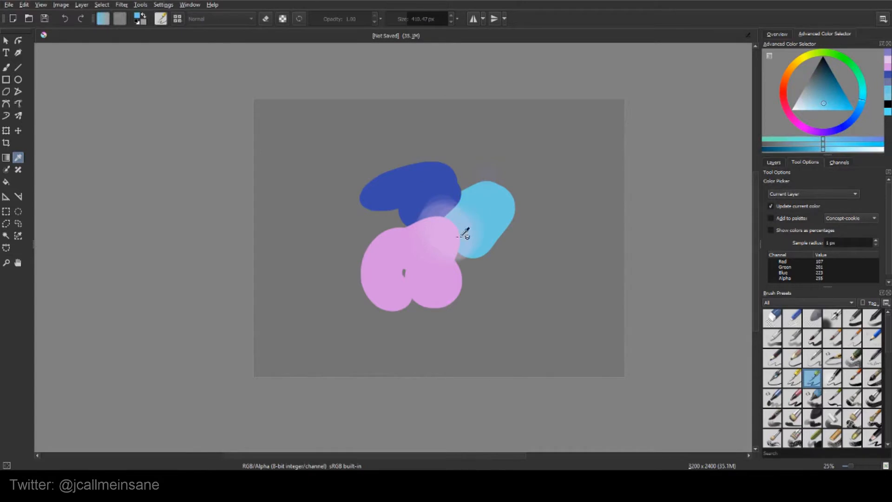
pyautogui.click(432, 252)
pyautogui.click(426, 198)
pyautogui.click(484, 206)
pyautogui.click(442, 248)
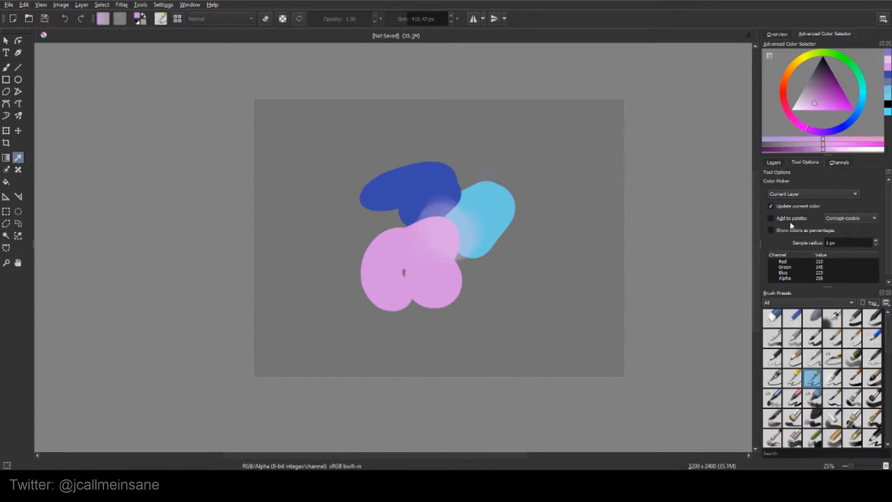
# Step: Look through the palettes that sampled colours can be added to, keeping Concept-cookie selected
pyautogui.click(840, 221)
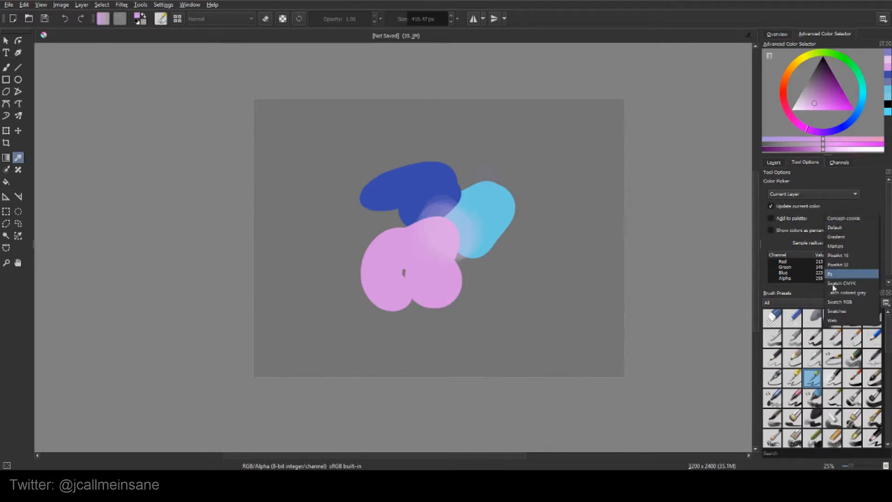
pyautogui.click(842, 218)
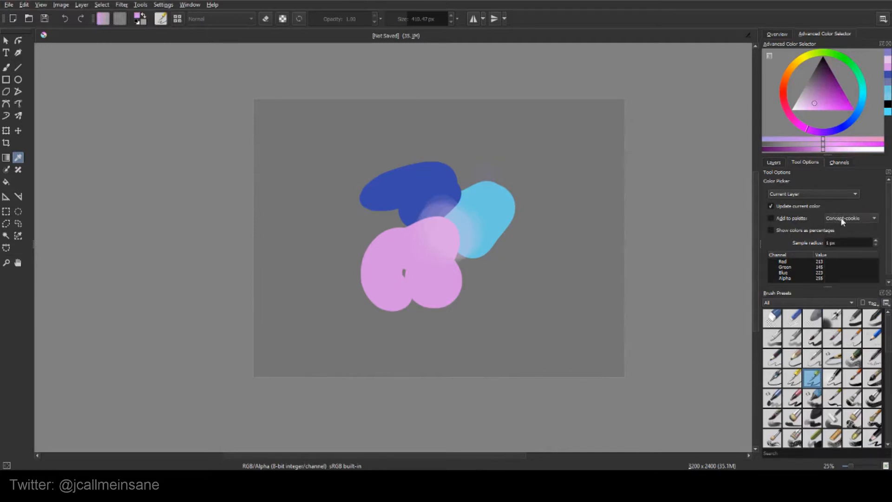
pyautogui.click(842, 220)
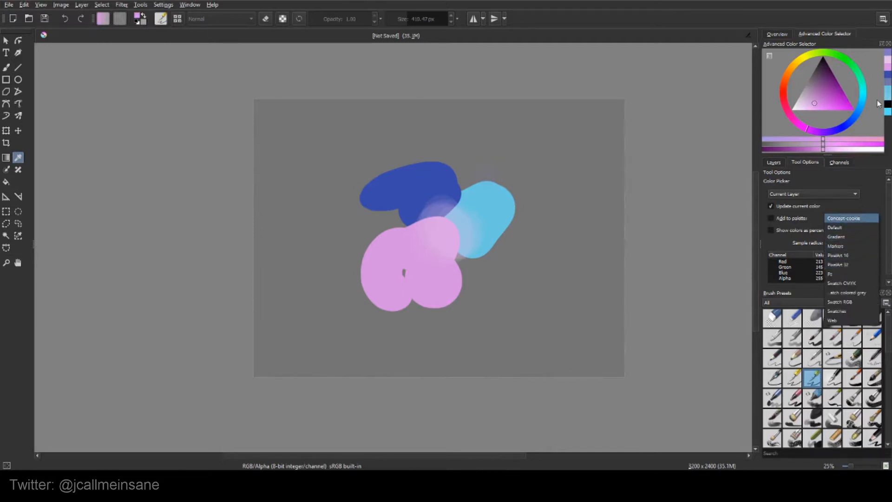
pyautogui.click(859, 203)
pyautogui.click(816, 231)
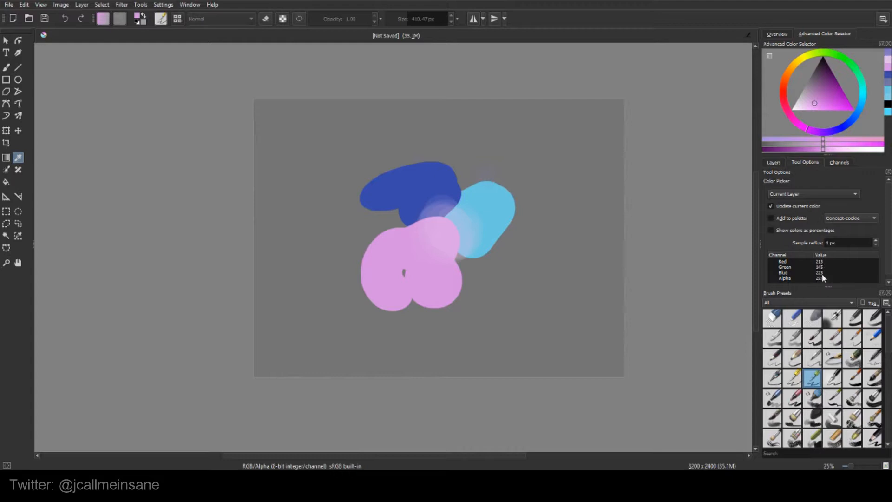
# Step: Set the Color Picker's sample radius to 14 px and sample the translucent overlap and the neighbouring dark blue
pyautogui.moveTo(887, 218); pyautogui.dragTo(888, 230)
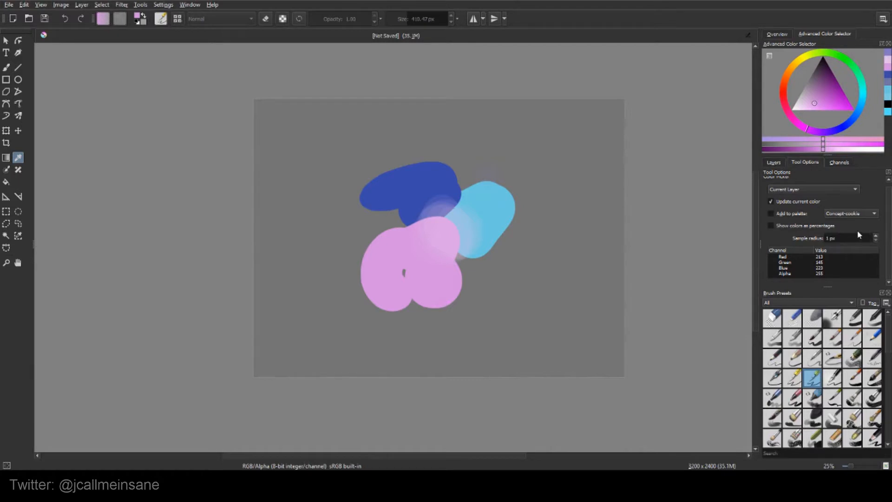
pyautogui.click(876, 236)
pyautogui.click(471, 227)
pyautogui.click(440, 205)
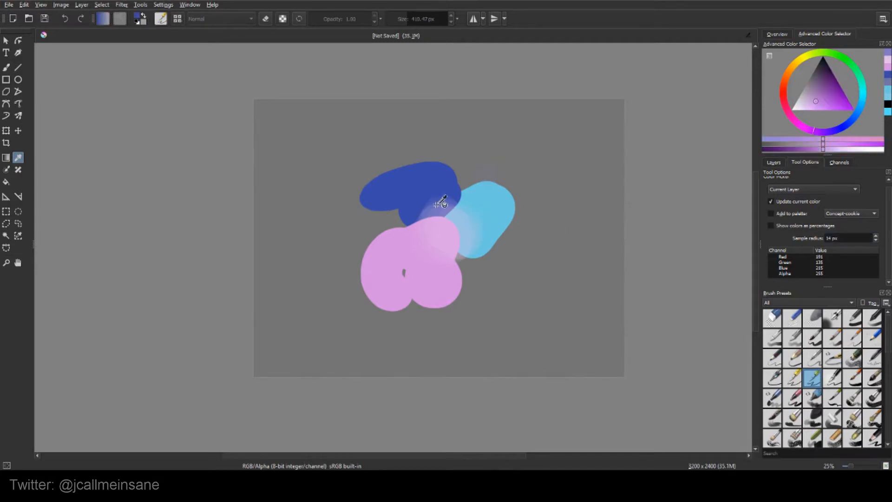
# Step: Activate Layer 1, set the Color Picker to Sample All Visible Layers, and sample across the dark-blue blob's overlapped edge
pyautogui.click(774, 162)
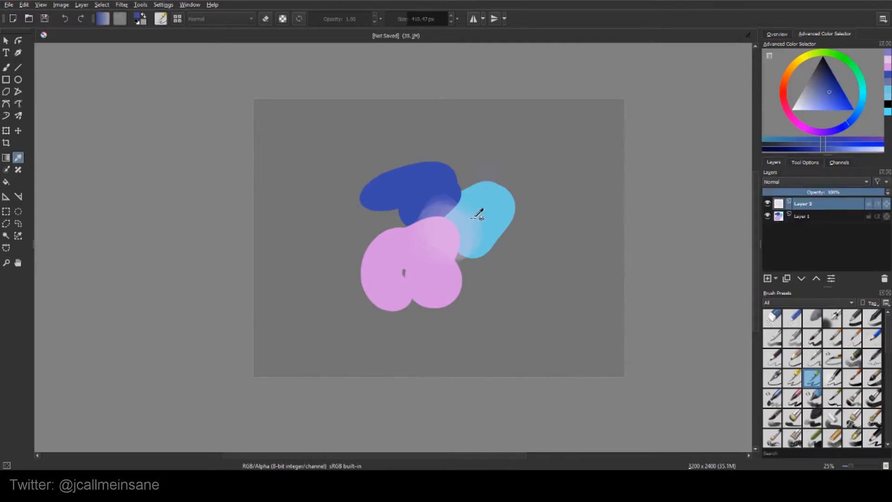
pyautogui.click(799, 217)
pyautogui.click(806, 162)
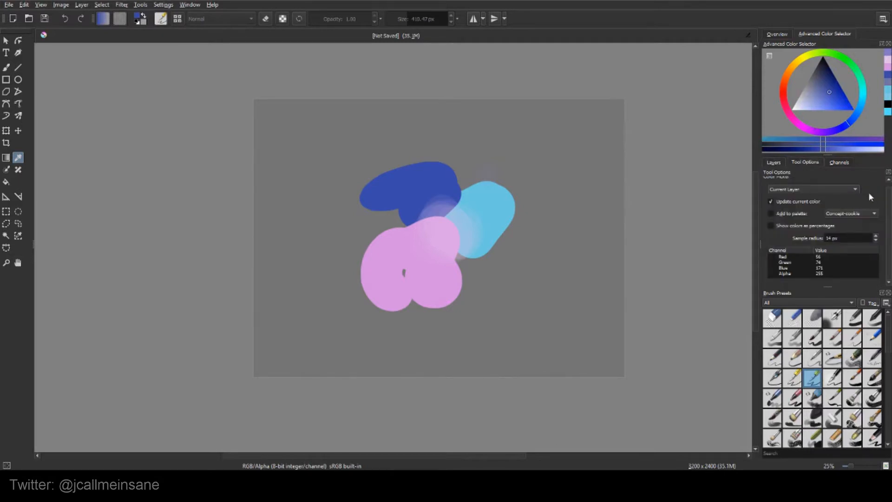
pyautogui.click(843, 191)
pyautogui.click(790, 178)
pyautogui.moveTo(452, 205); pyautogui.dragTo(434, 203)
# Step: Reset the sample radius to 1 px, show colours as percentages, and review the sampling source choices
pyautogui.click(875, 241)
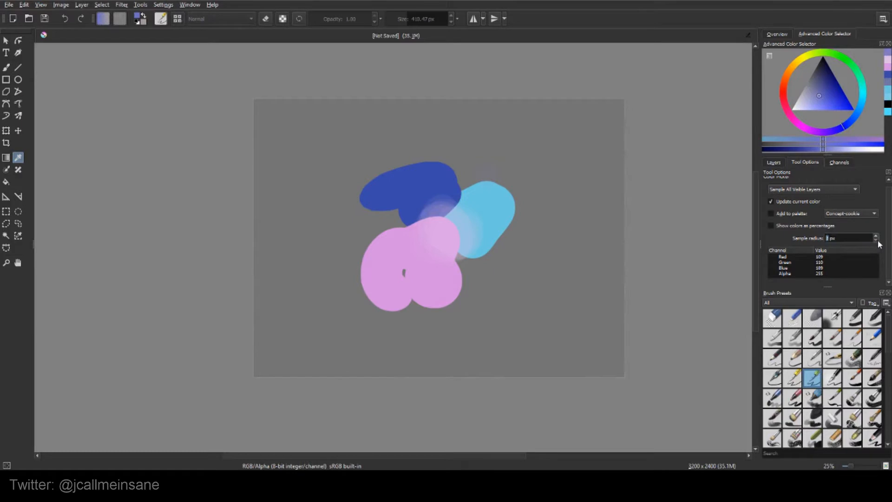
pyautogui.moveTo(888, 235); pyautogui.dragTo(887, 212)
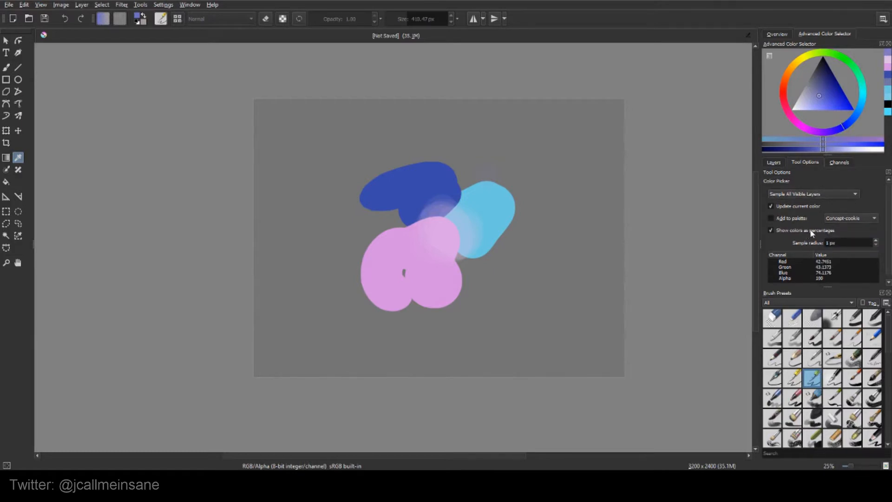
pyautogui.click(821, 192)
pyautogui.click(820, 199)
# Step: Activate the Smart Patch Tool and hide both Layer 1 and Layer 2
pyautogui.click(18, 170)
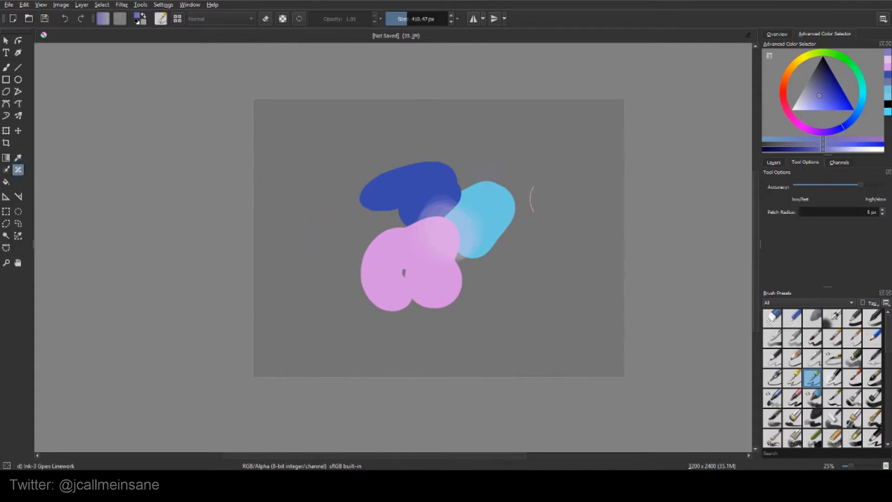
pyautogui.click(773, 163)
pyautogui.click(767, 216)
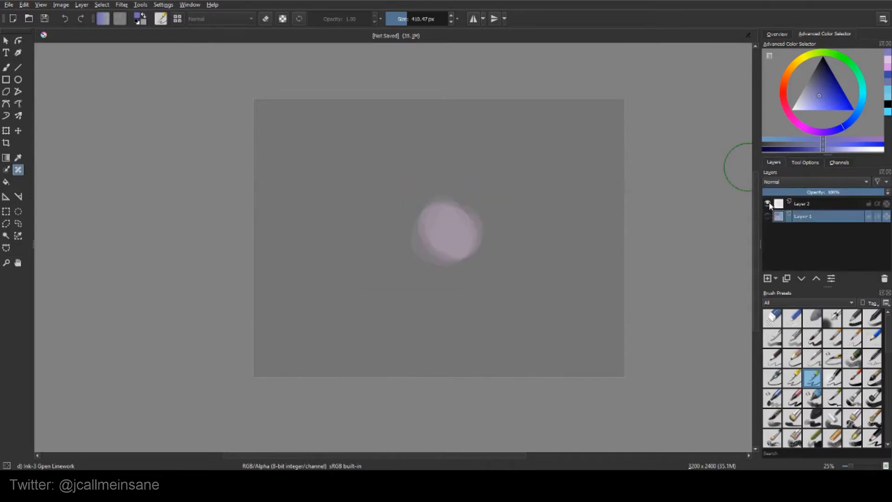
pyautogui.click(768, 204)
# Step: Import IMG506.jpg from the Downloads folder as a new layer
pyautogui.click(81, 5)
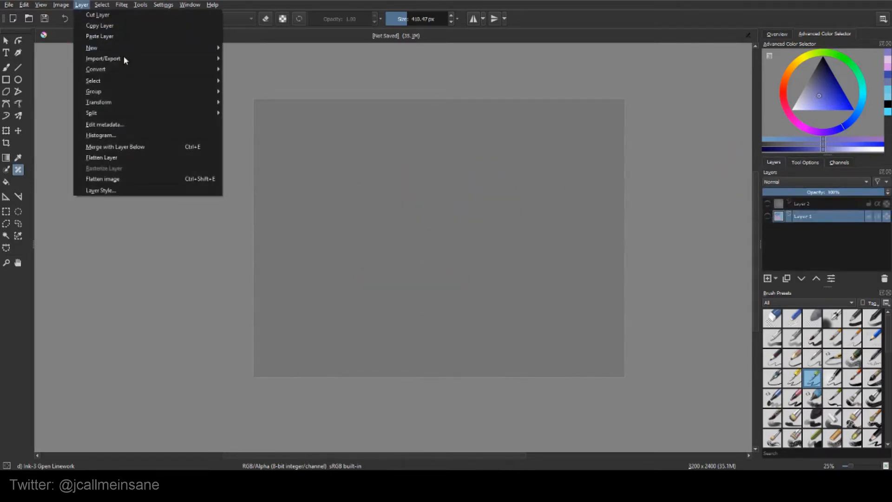
pyautogui.moveTo(179, 57)
pyautogui.click(244, 91)
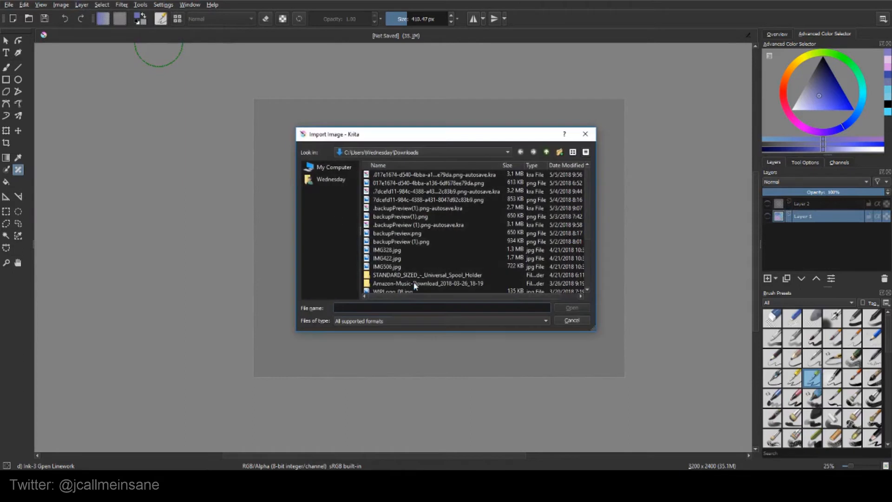
pyautogui.click(400, 251)
pyautogui.click(404, 266)
pyautogui.click(586, 308)
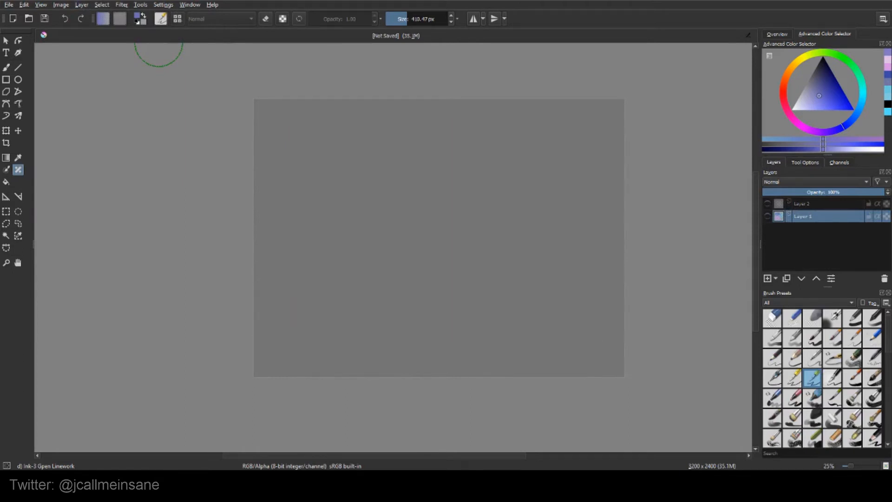
pyautogui.rightClick(579, 301)
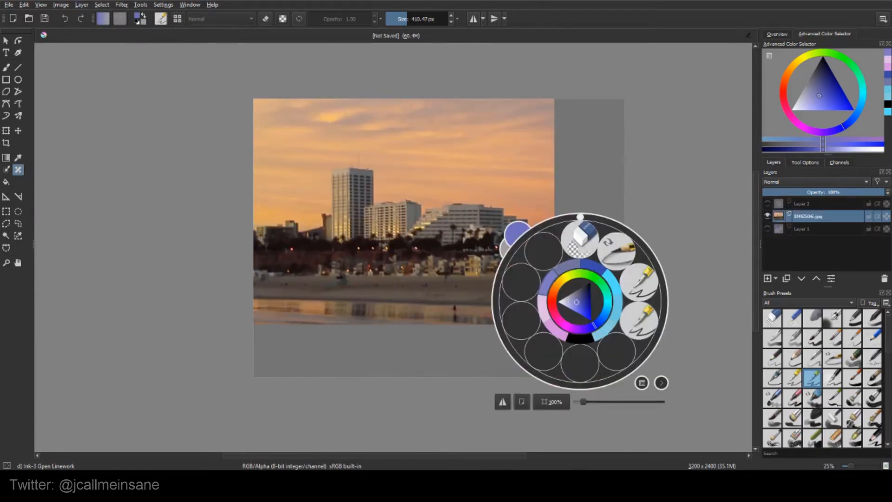
pyautogui.click(692, 208)
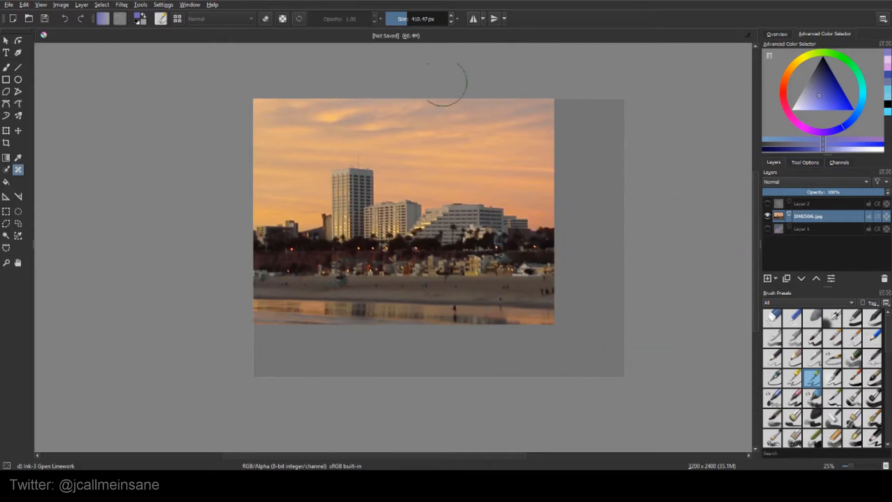
# Step: Set the Smart Patch size to 4.25 px for working on the beach area of the photo
pyautogui.click(389, 20)
pyautogui.scroll(-2, 375, 77)
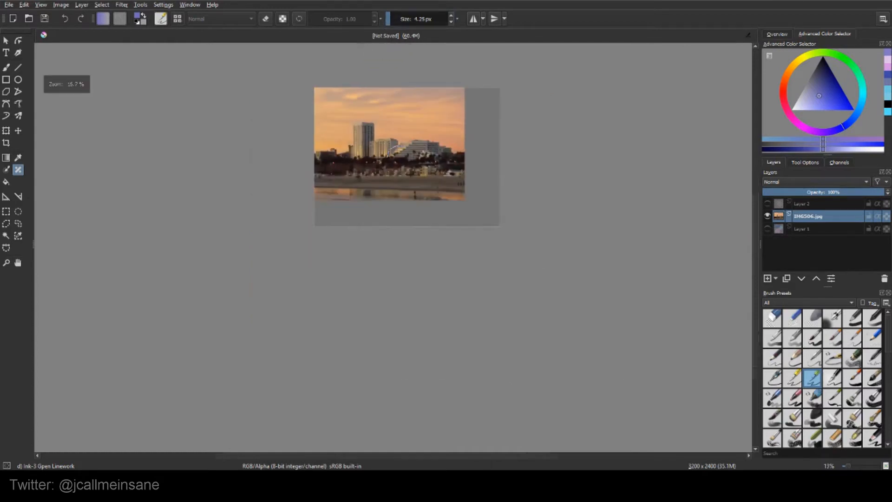
pyautogui.scroll(5, 411, 163)
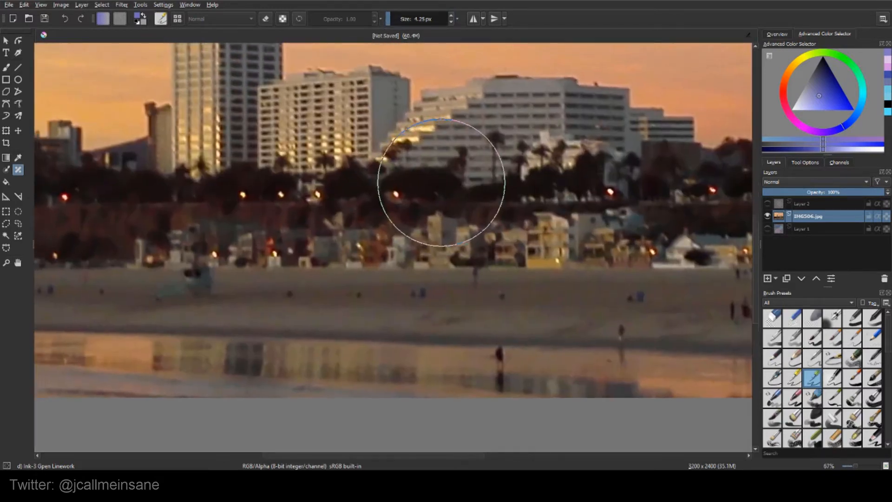
pyautogui.scroll(-3, 430, 259)
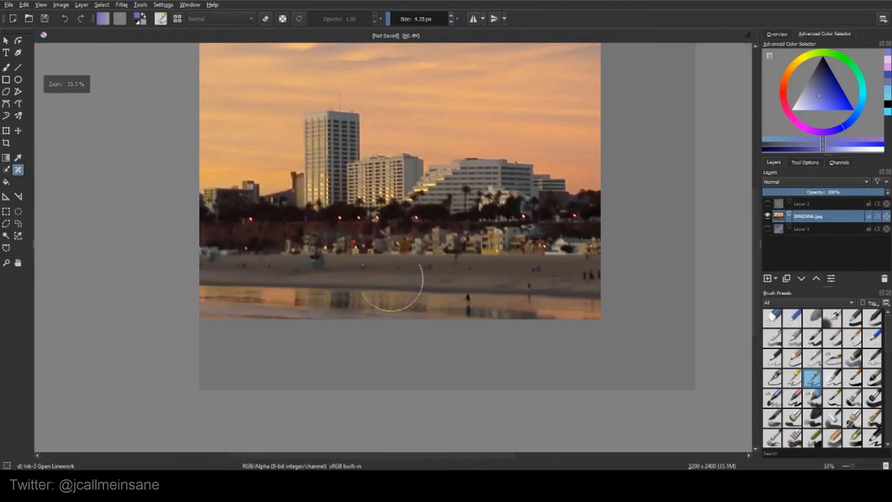
pyautogui.scroll(4, 446, 286)
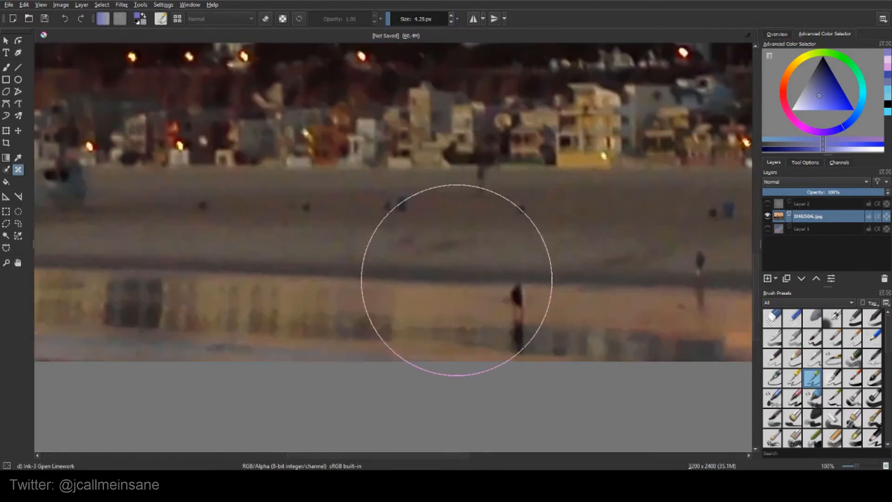
# Step: Set the patch accuracy to about midway with a 5 px patch radius, and patch a large area of sand around the wading figure
pyautogui.click(805, 162)
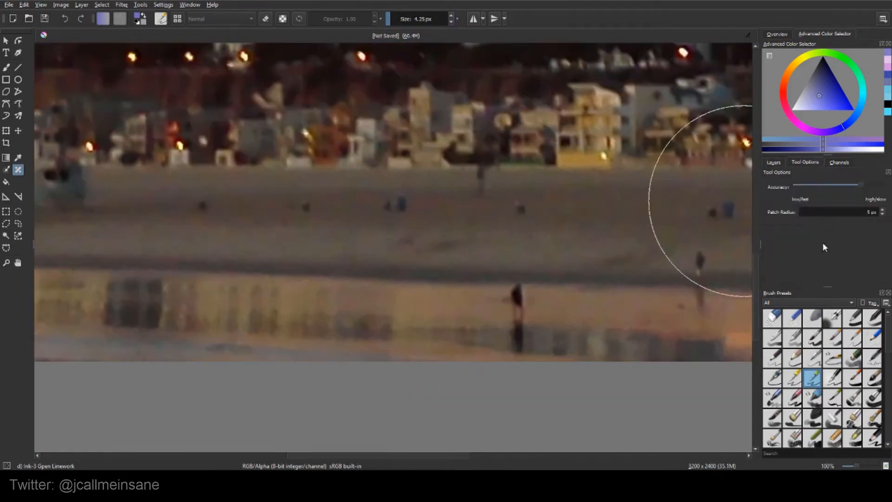
pyautogui.click(883, 215)
pyautogui.click(883, 210)
pyautogui.click(883, 217)
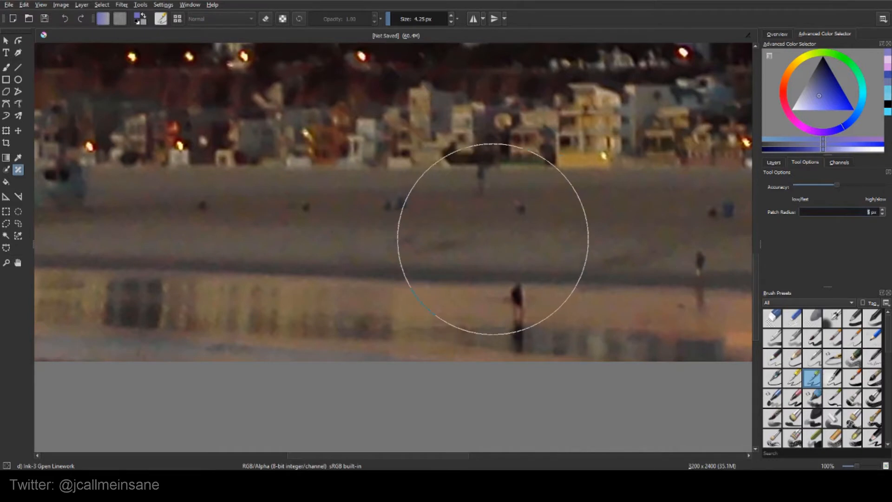
pyautogui.click(494, 239)
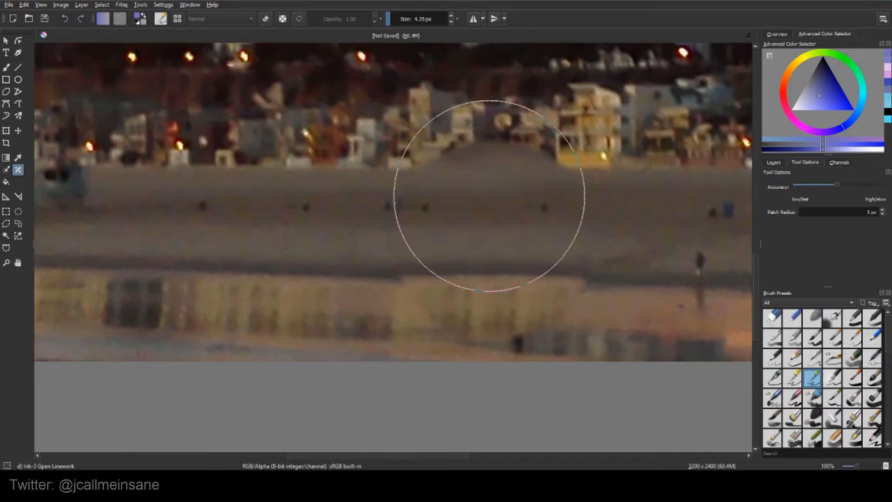
# Step: Set the brush size to 7.34 px, and undo and redo the large patch for comparison, leaving it undone
pyautogui.press('b')
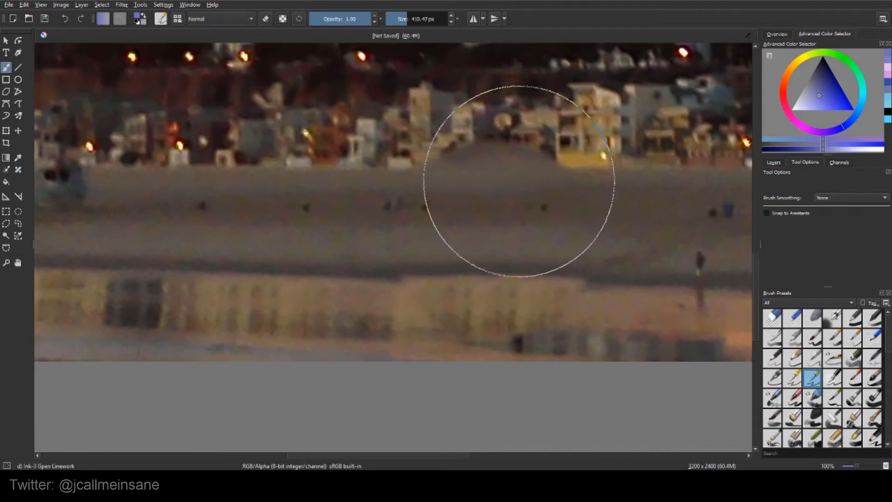
pyautogui.moveTo(395, 21); pyautogui.dragTo(388, 20)
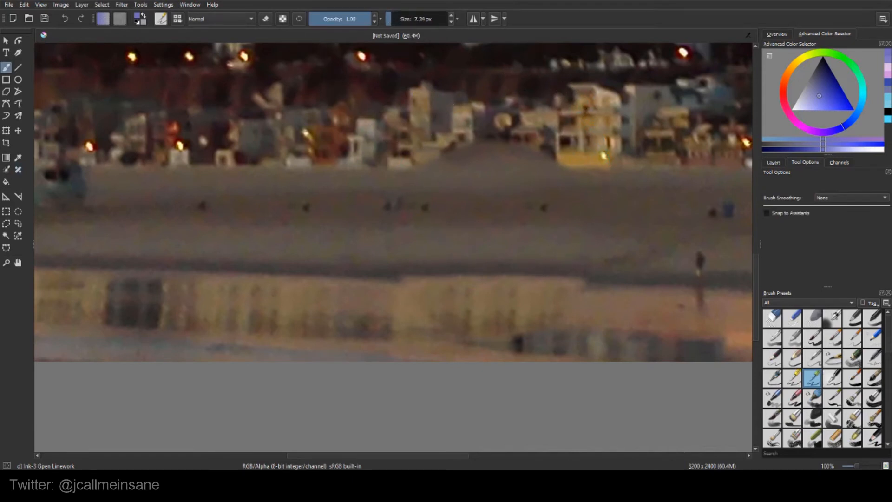
pyautogui.hotkey('ctrl', 'z')
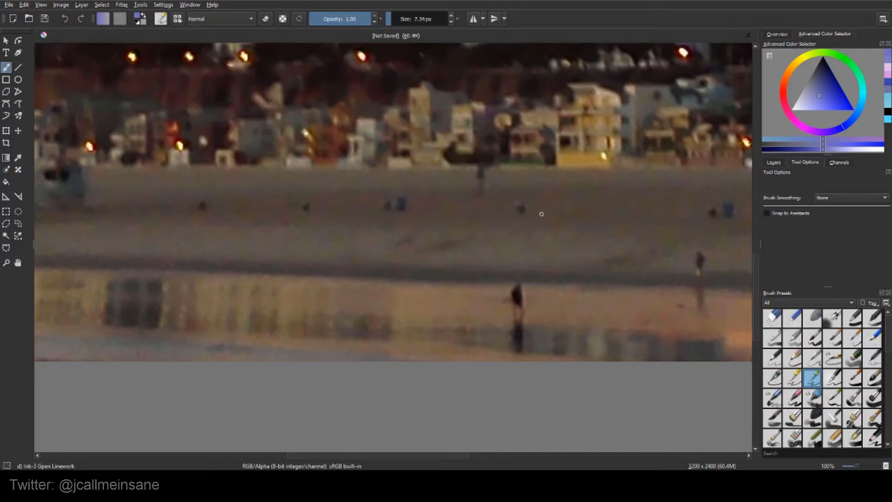
pyautogui.hotkey('ctrl', 'shift', 'z')
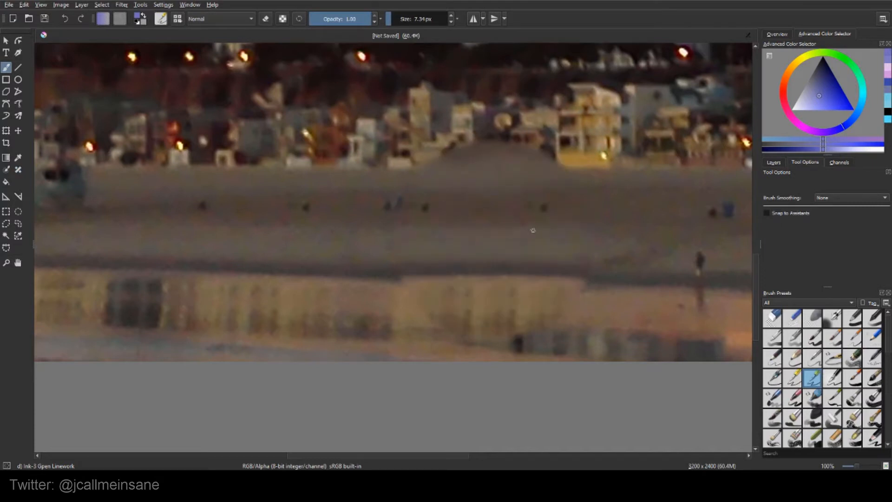
pyautogui.hotkey('ctrl', 'z')
pyautogui.hotkey('ctrl', 'z')
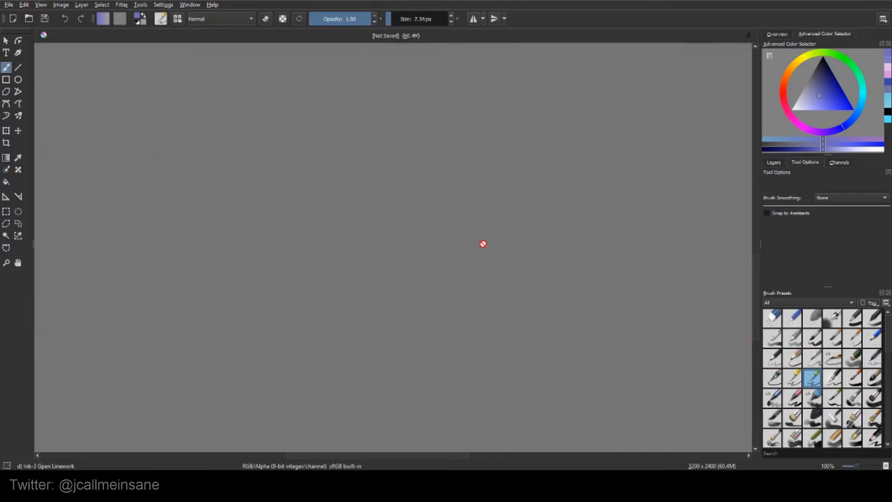
pyautogui.hotkey('ctrl', 'shift', 'z')
pyautogui.hotkey('ctrl', 'shift', 'z')
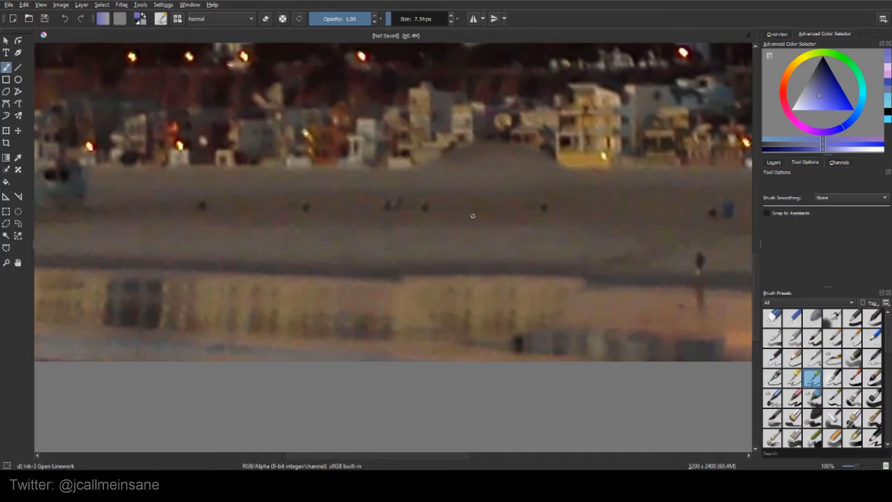
pyautogui.hotkey('ctrl', 'z')
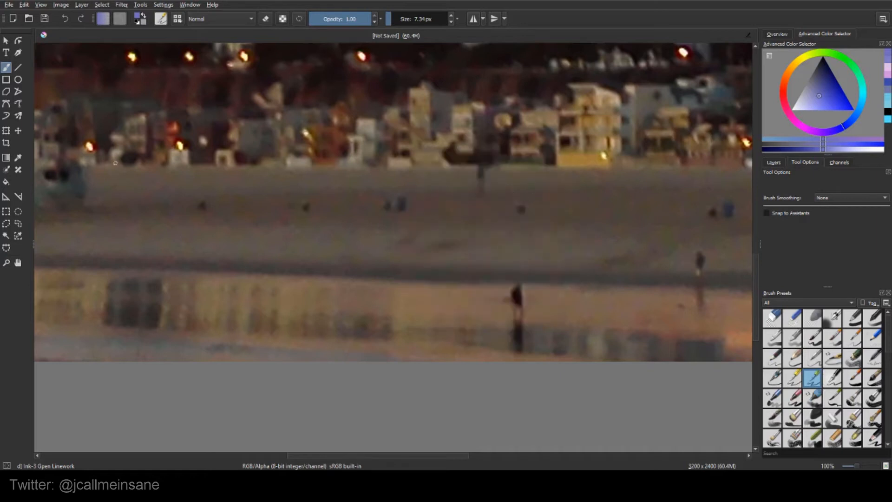
# Step: Set the brush size to 7.65 px and reactivate the Smart Patch Tool
pyautogui.click(18, 170)
pyautogui.click(450, 17)
pyautogui.click(450, 16)
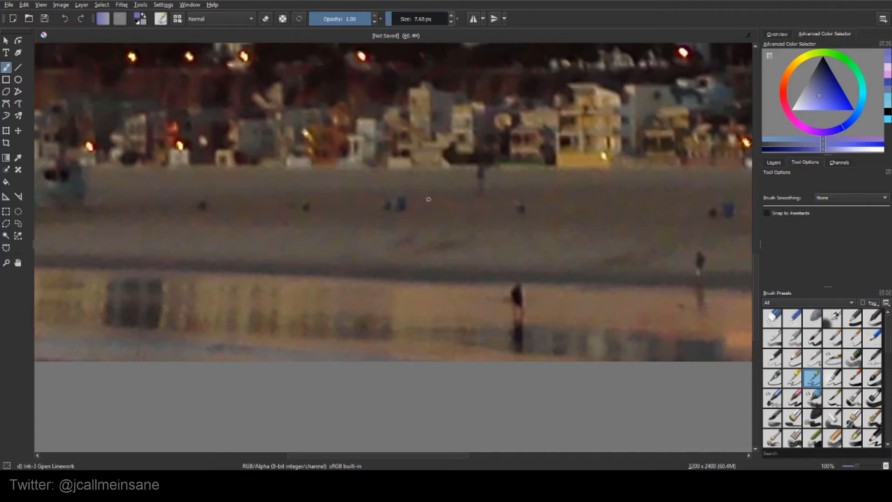
pyautogui.click(18, 169)
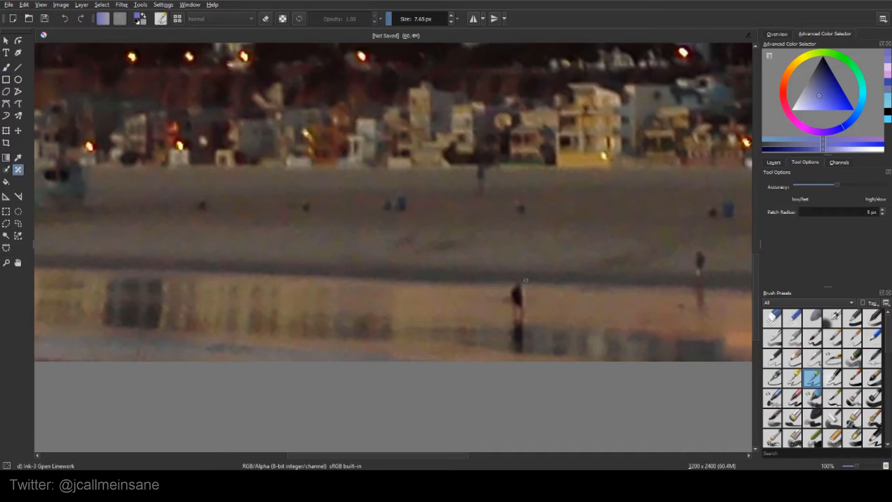
# Step: Patch out the wading figure at the water's edge and the two small figures on the sand above it
pyautogui.moveTo(520, 295); pyautogui.dragTo(516, 306)
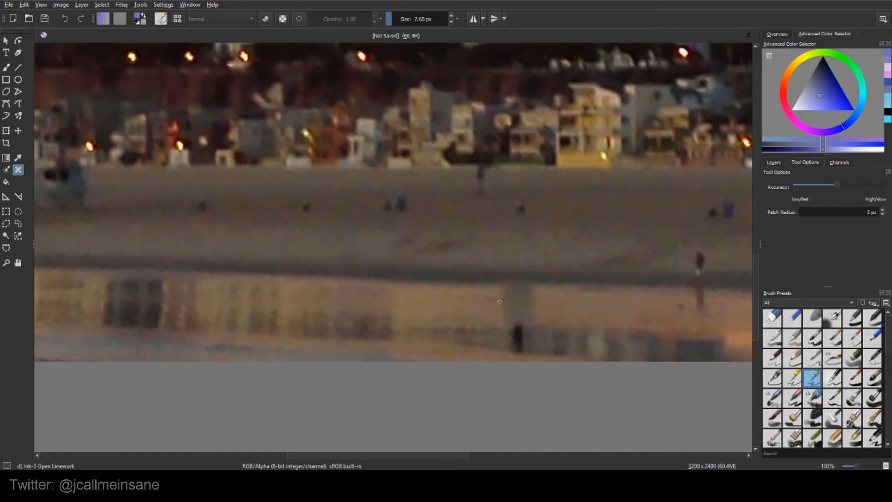
pyautogui.moveTo(520, 198); pyautogui.dragTo(523, 213)
pyautogui.moveTo(481, 188); pyautogui.dragTo(481, 169)
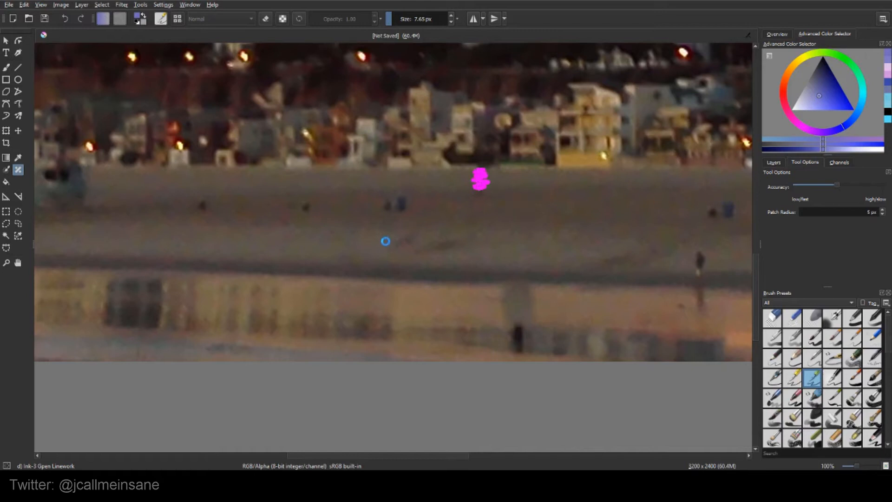
# Step: Patch out the remaining blue and dark specks along the sand and the wading figure's dark reflection
pyautogui.moveTo(407, 205)
pyautogui.mouseDown()
pyautogui.moveTo(386, 204)
pyautogui.moveTo(399, 198)
pyautogui.mouseUp()
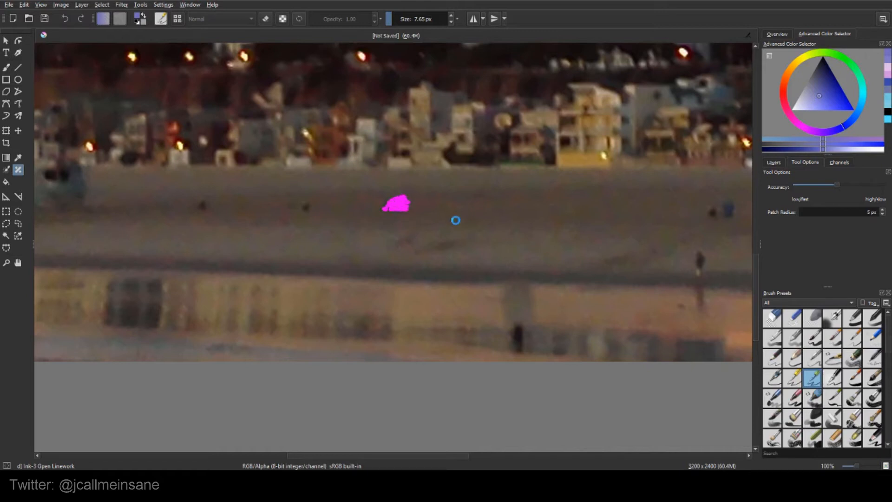
pyautogui.moveTo(306, 209); pyautogui.dragTo(290, 199)
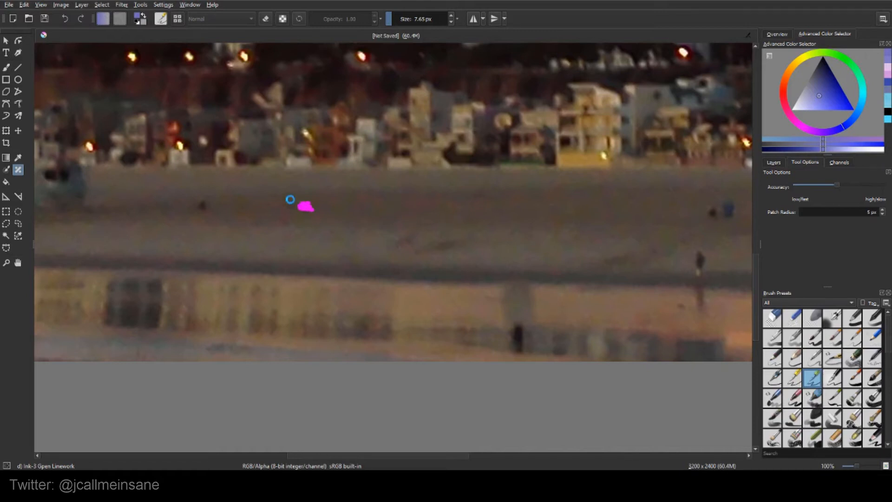
pyautogui.moveTo(198, 203); pyautogui.dragTo(209, 207)
pyautogui.moveTo(718, 214)
pyautogui.mouseDown()
pyautogui.moveTo(734, 217)
pyautogui.moveTo(708, 211)
pyautogui.moveTo(734, 203)
pyautogui.mouseUp()
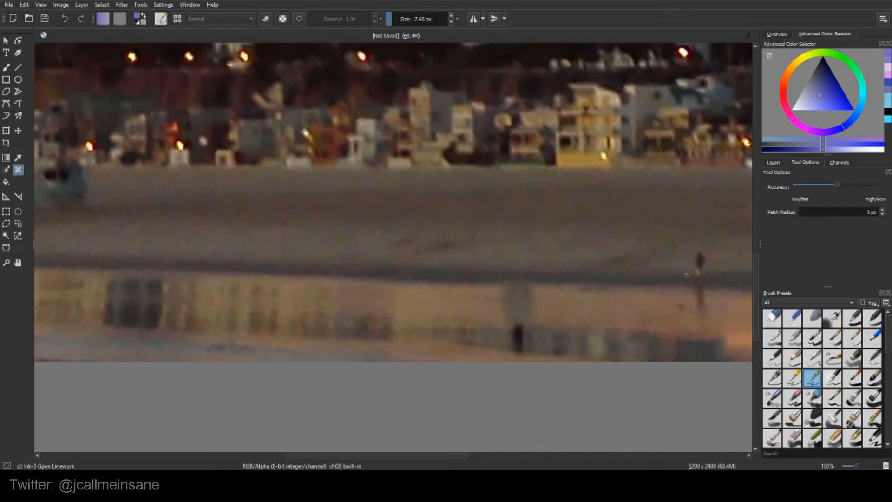
pyautogui.moveTo(518, 330); pyautogui.dragTo(520, 345)
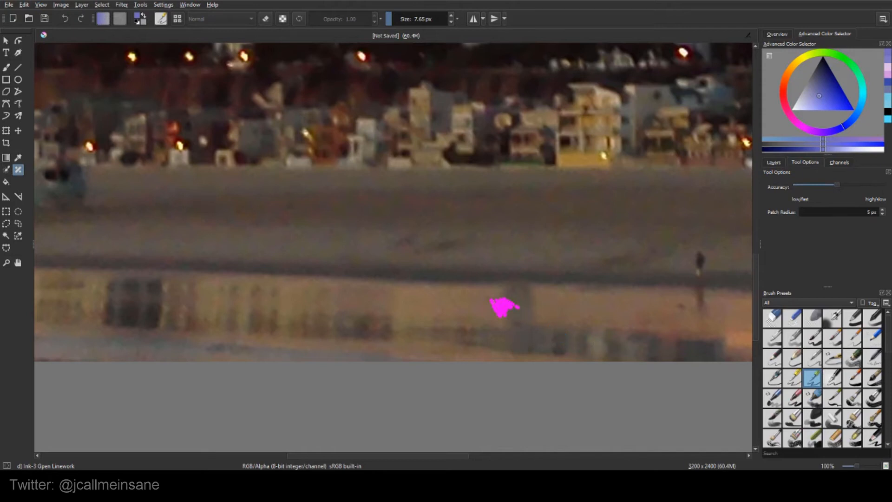
# Step: Patch out the dark smudges in the wet-sand reflection and the lone figure at the water's edge with its reflection
pyautogui.moveTo(543, 302)
pyautogui.mouseDown()
pyautogui.moveTo(543, 315)
pyautogui.moveTo(518, 307)
pyautogui.mouseUp()
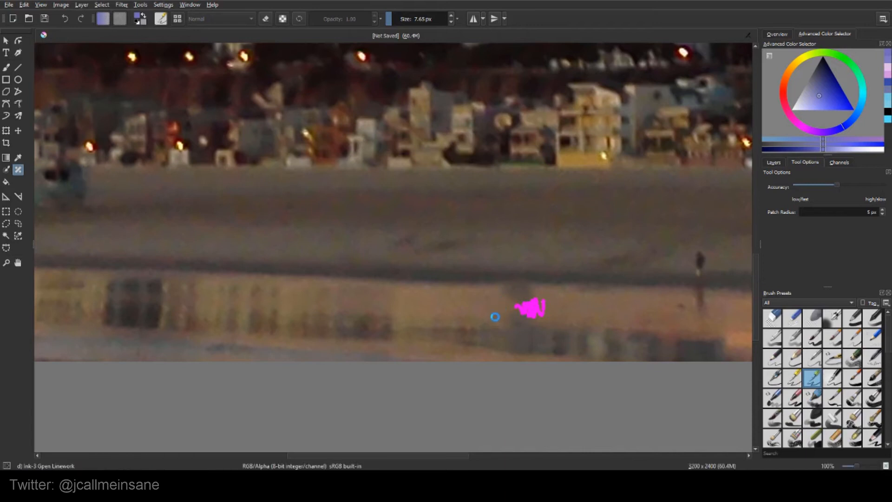
pyautogui.moveTo(510, 299)
pyautogui.mouseDown()
pyautogui.moveTo(530, 294)
pyautogui.moveTo(489, 289)
pyautogui.mouseUp()
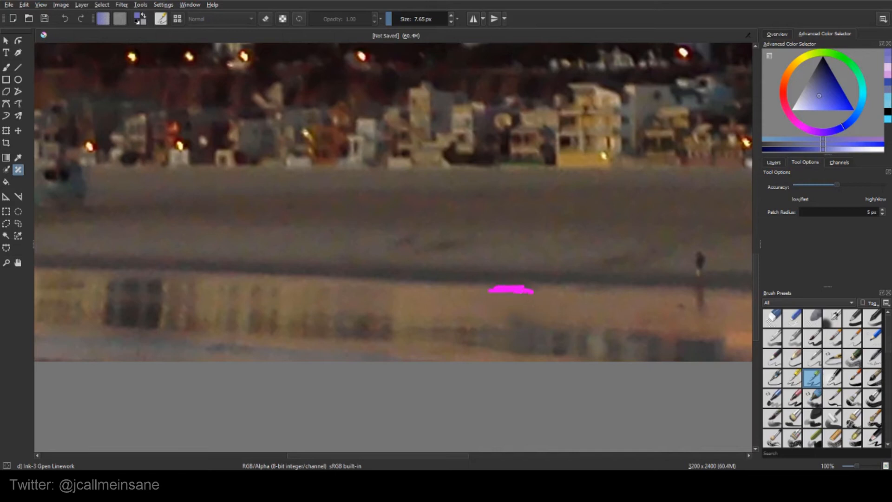
pyautogui.moveTo(511, 320); pyautogui.dragTo(531, 321)
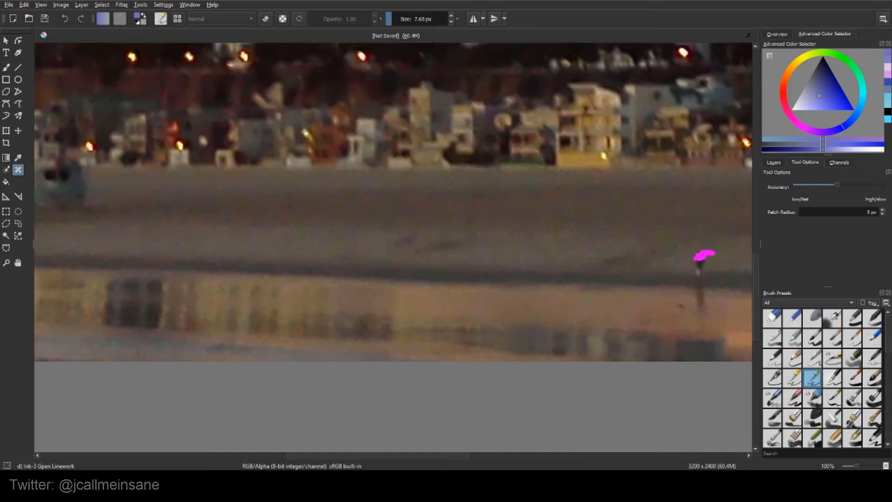
pyautogui.moveTo(695, 258); pyautogui.dragTo(694, 263)
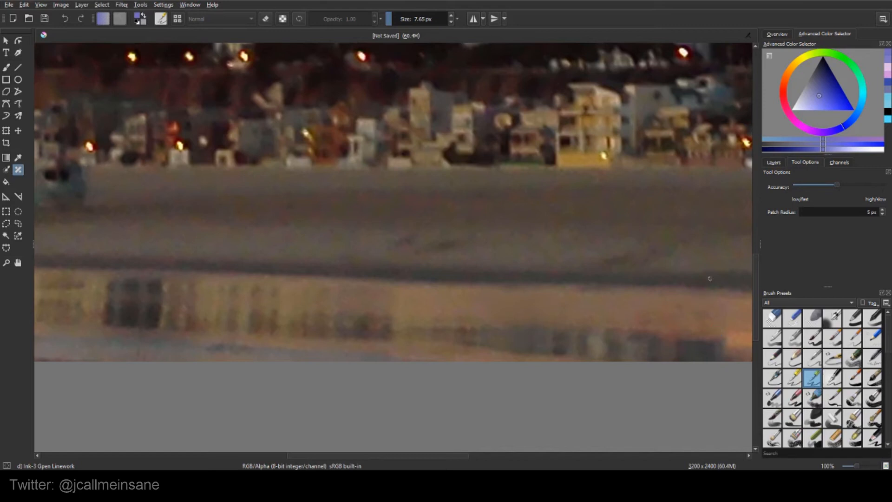
# Step: Set the Smart Patch Tool's patch radius to 7 px
pyautogui.scroll(-2, 710, 278)
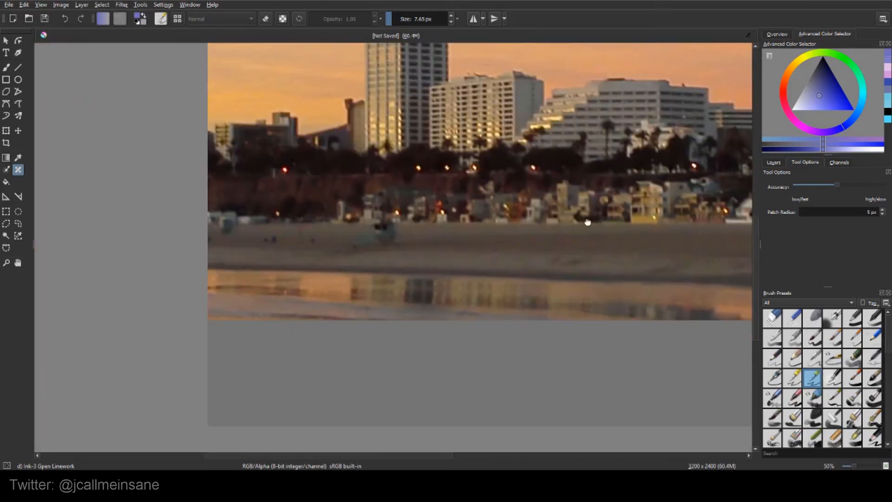
pyautogui.moveTo(587, 222); pyautogui.dragTo(466, 265)
pyautogui.scroll(-1, 480, 258)
pyautogui.moveTo(555, 285); pyautogui.dragTo(623, 354)
pyautogui.scroll(-1, 622, 354)
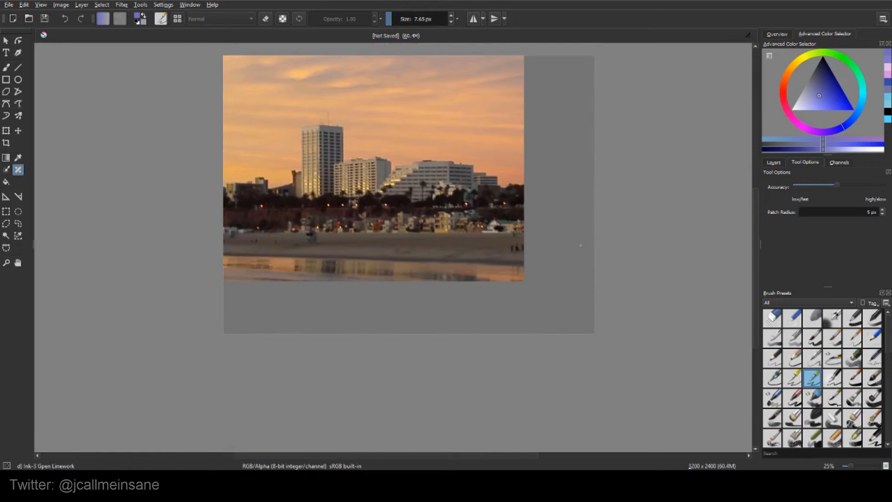
pyautogui.click(882, 212)
pyautogui.click(882, 209)
pyautogui.click(882, 209)
# Step: Patch out the three standing figures at the photo's right edge and the small dark figures on the sand below the houses
pyautogui.scroll(2, 495, 244)
pyautogui.scroll(2, 538, 265)
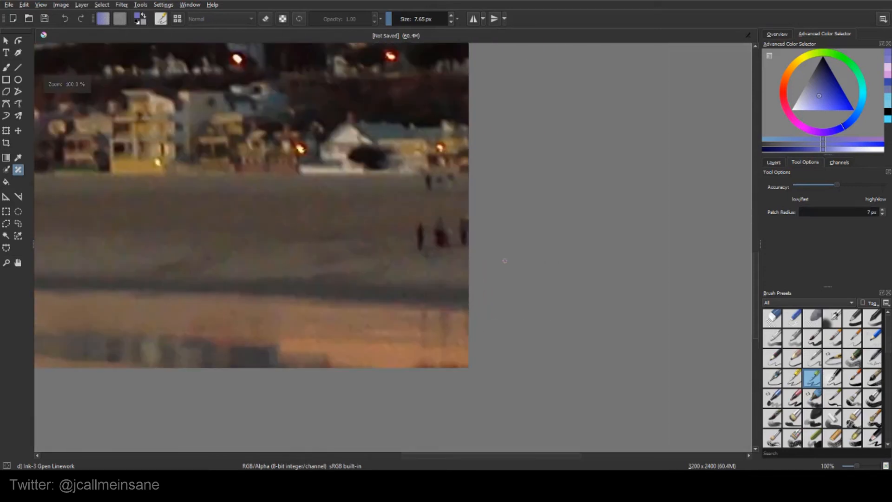
pyautogui.moveTo(414, 255); pyautogui.dragTo(419, 223)
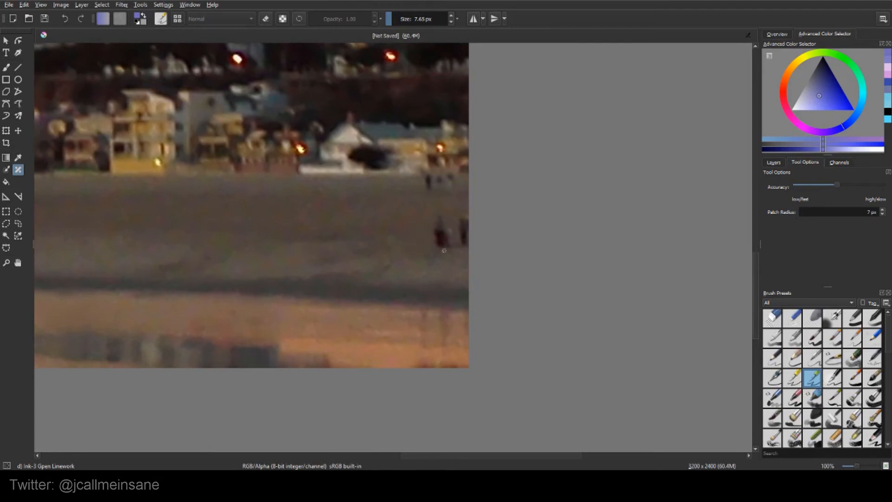
pyautogui.moveTo(444, 251)
pyautogui.mouseDown()
pyautogui.moveTo(434, 216)
pyautogui.moveTo(432, 237)
pyautogui.moveTo(444, 230)
pyautogui.mouseUp()
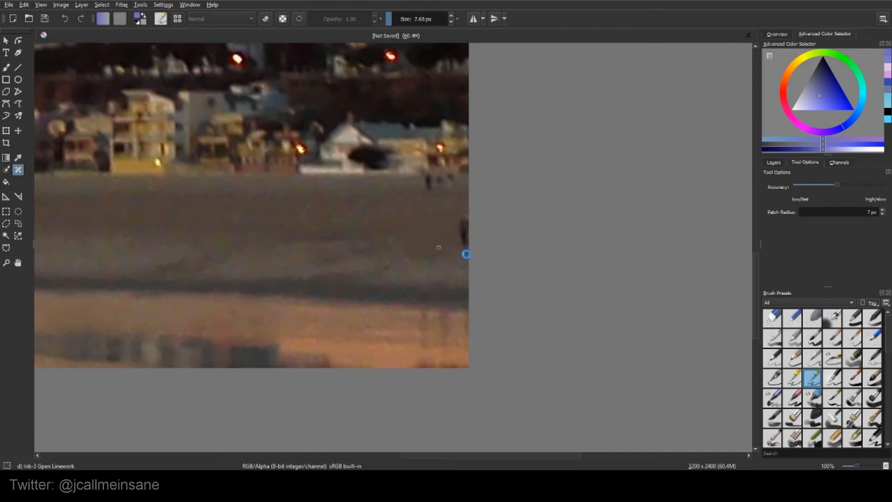
pyautogui.moveTo(465, 227)
pyautogui.mouseDown()
pyautogui.moveTo(463, 247)
pyautogui.moveTo(464, 226)
pyautogui.mouseUp()
pyautogui.moveTo(430, 190); pyautogui.dragTo(428, 175)
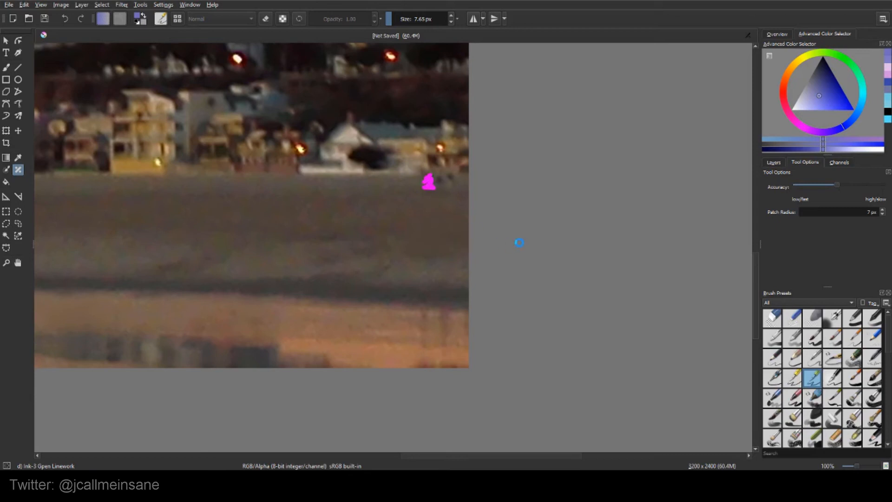
# Step: Patch out the three small dark blue specks on the sand between the hut at the photo's left edge and the lifeguard tower
pyautogui.scroll(-2, 359, 247)
pyautogui.moveTo(419, 240); pyautogui.dragTo(696, 238)
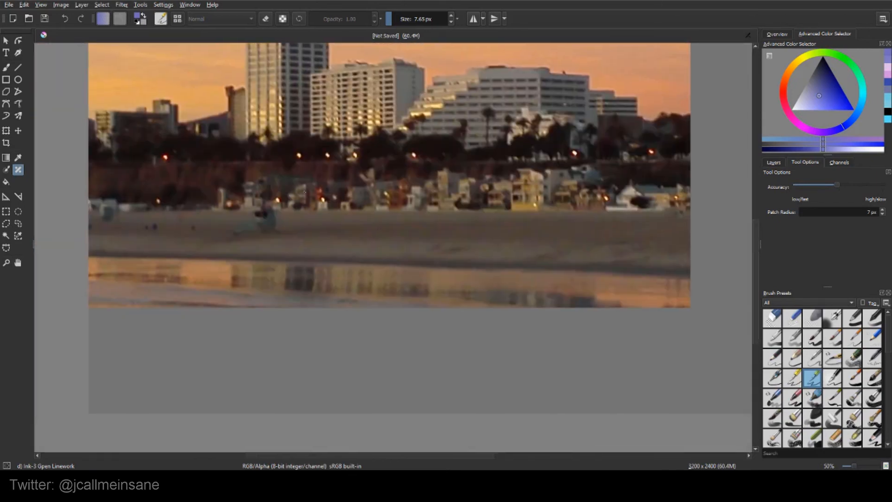
pyautogui.scroll(2, 249, 282)
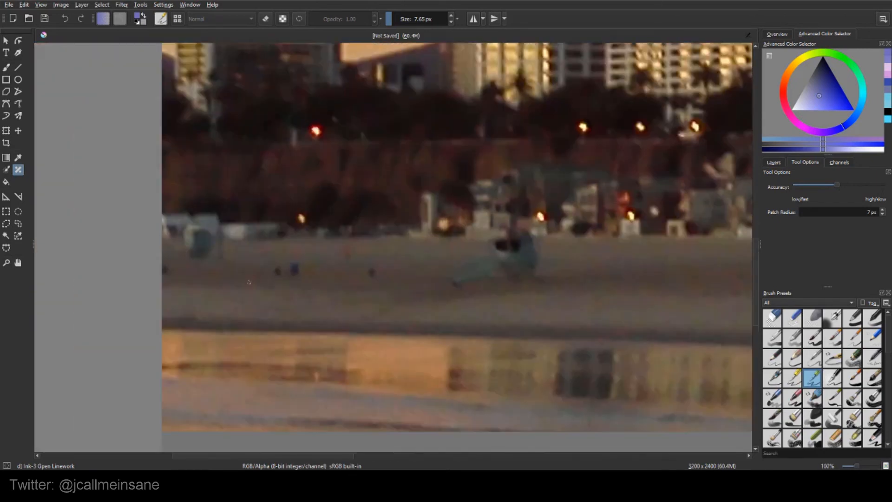
pyautogui.moveTo(279, 274); pyautogui.dragTo(277, 268)
pyautogui.moveTo(293, 268); pyautogui.dragTo(303, 268)
pyautogui.moveTo(367, 275); pyautogui.dragTo(374, 268)
# Step: Review the whole retouched beach photo and bring up the layer list
pyautogui.scroll(-3, 500, 250)
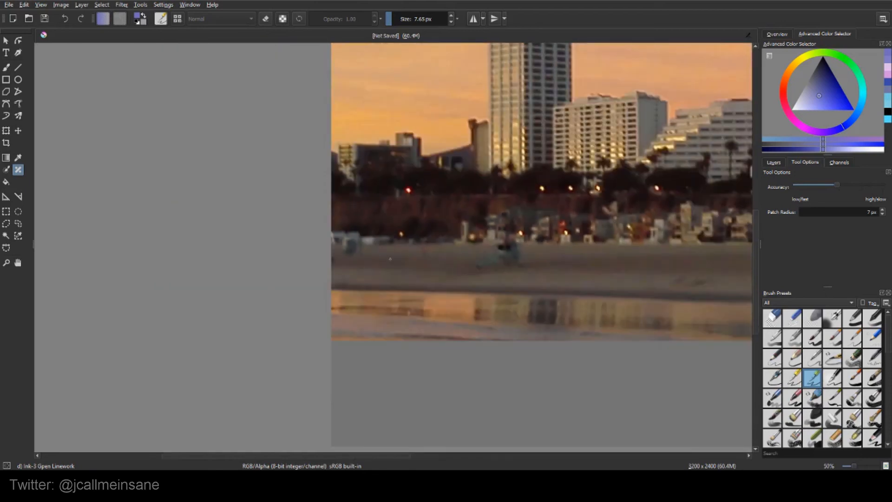
pyautogui.scroll(-1, 574, 247)
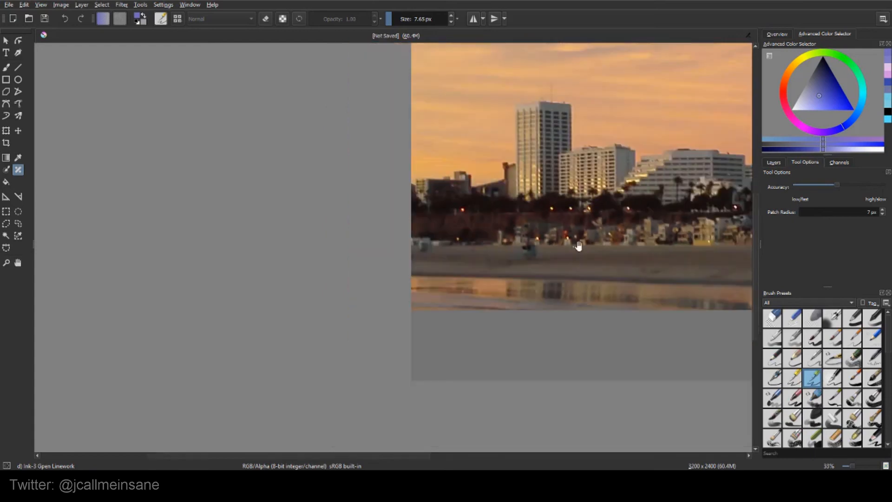
pyautogui.moveTo(574, 247); pyautogui.dragTo(389, 261)
pyautogui.moveTo(539, 222); pyautogui.dragTo(544, 247)
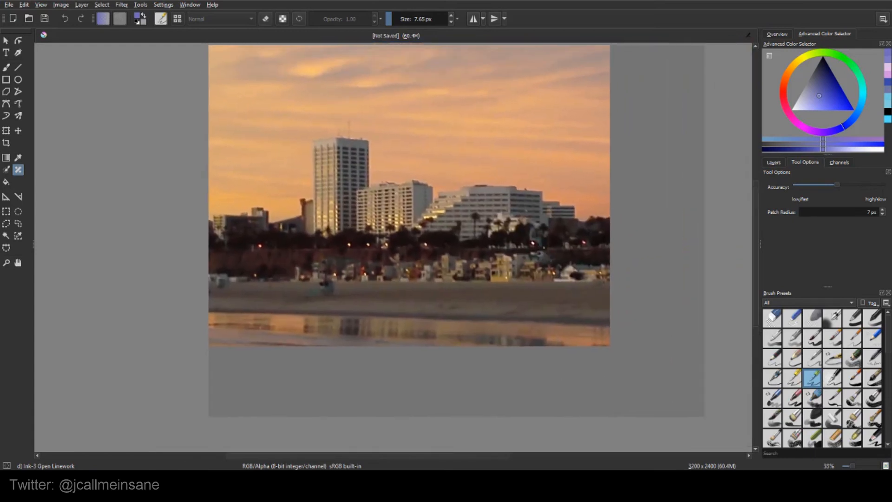
pyautogui.click(773, 162)
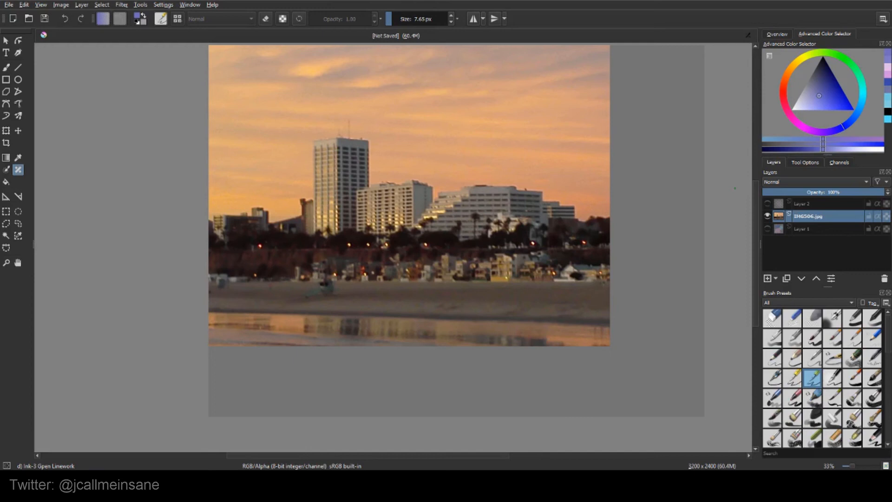